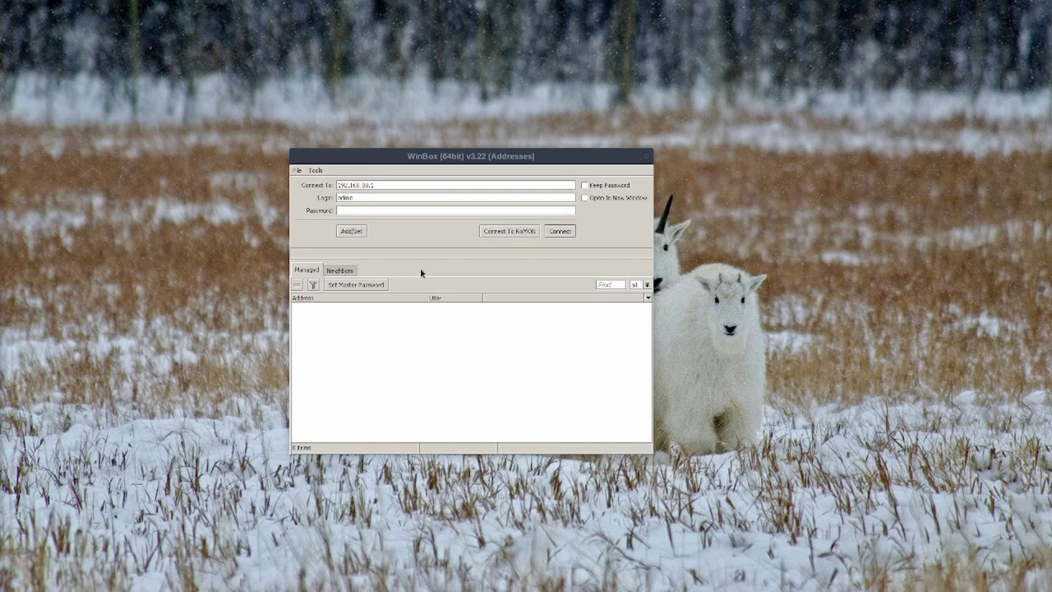
Log in to the RB951G-2HnD at 192.168.88.1, found in Neighbors, with the router password
{"action": "left_click_drag", "start_coordinate": [508, 156], "coordinate": [549, 143]}
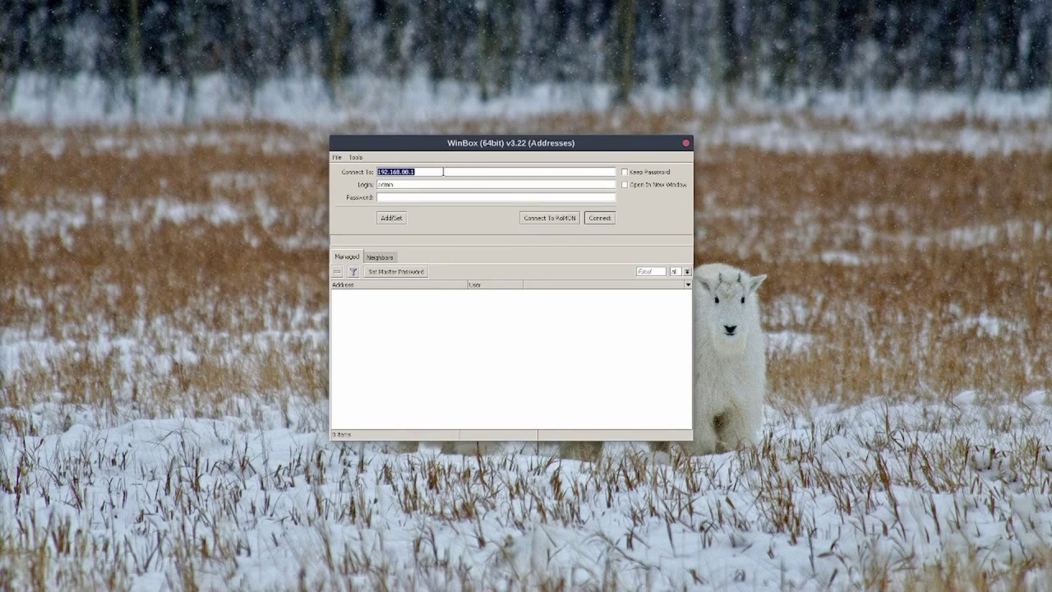
{"action": "left_click", "coordinate": [442, 172]}
{"action": "left_click", "coordinate": [394, 260]}
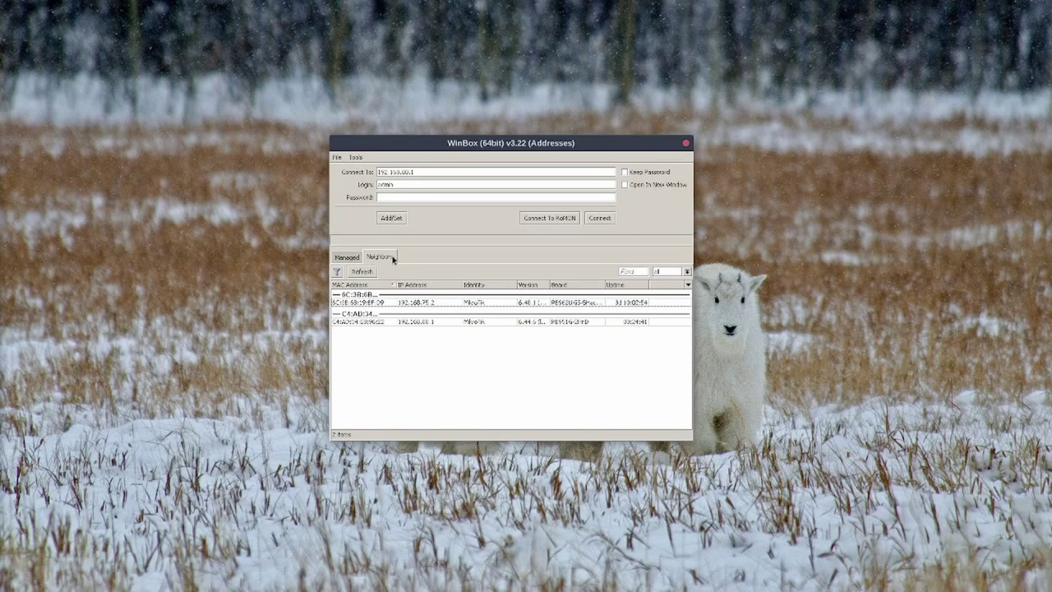
{"action": "left_click", "coordinate": [416, 198]}
{"action": "type", "text": "************"}
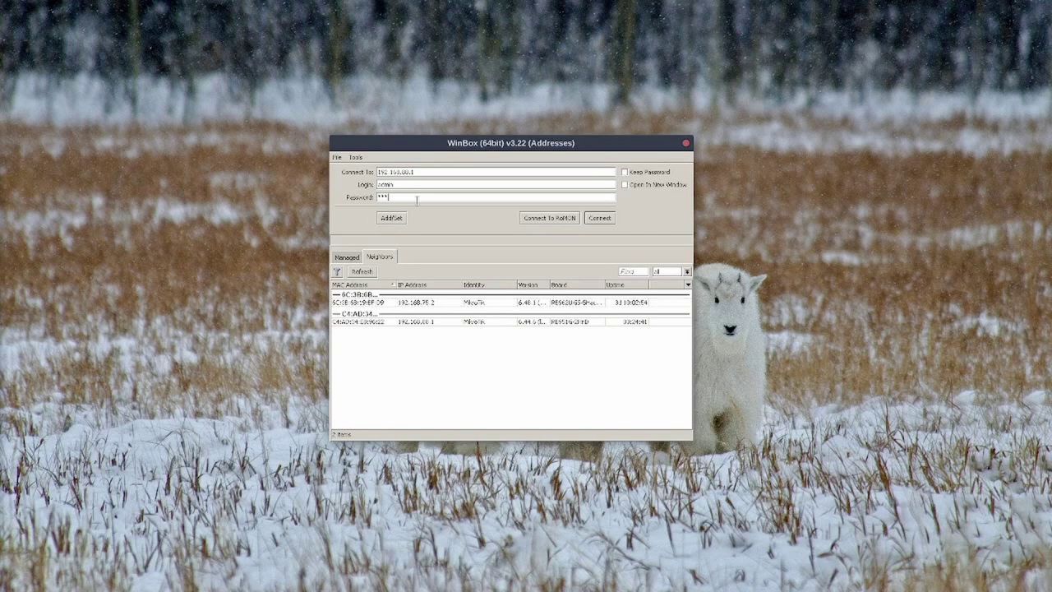
{"action": "key", "text": "Return"}
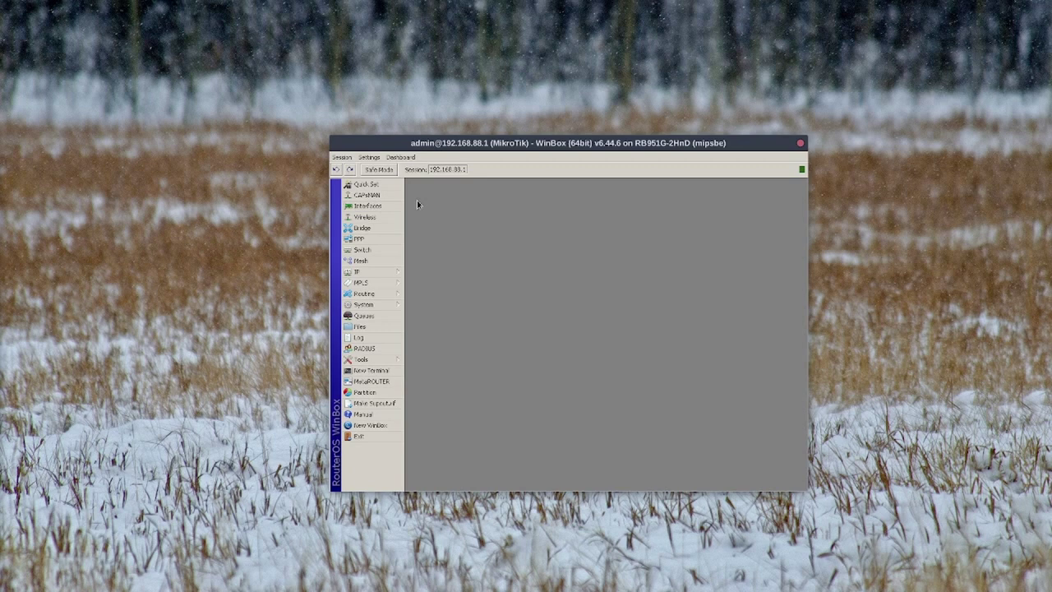
From Quick Set, check for updates and download and install RouterOS 6.49.2
{"action": "left_click", "coordinate": [371, 184]}
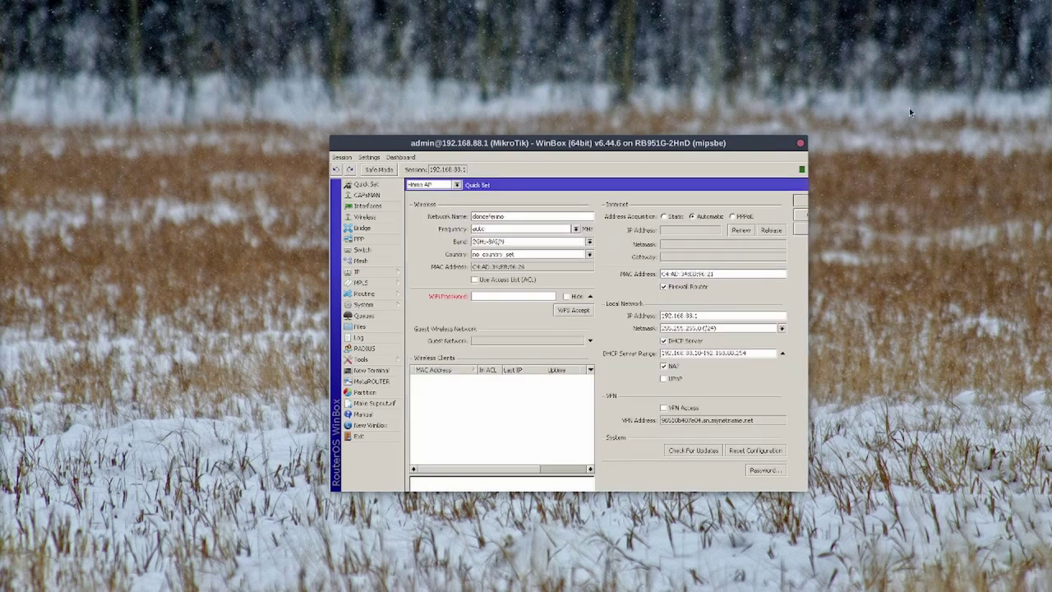
{"action": "double_click", "coordinate": [603, 142]}
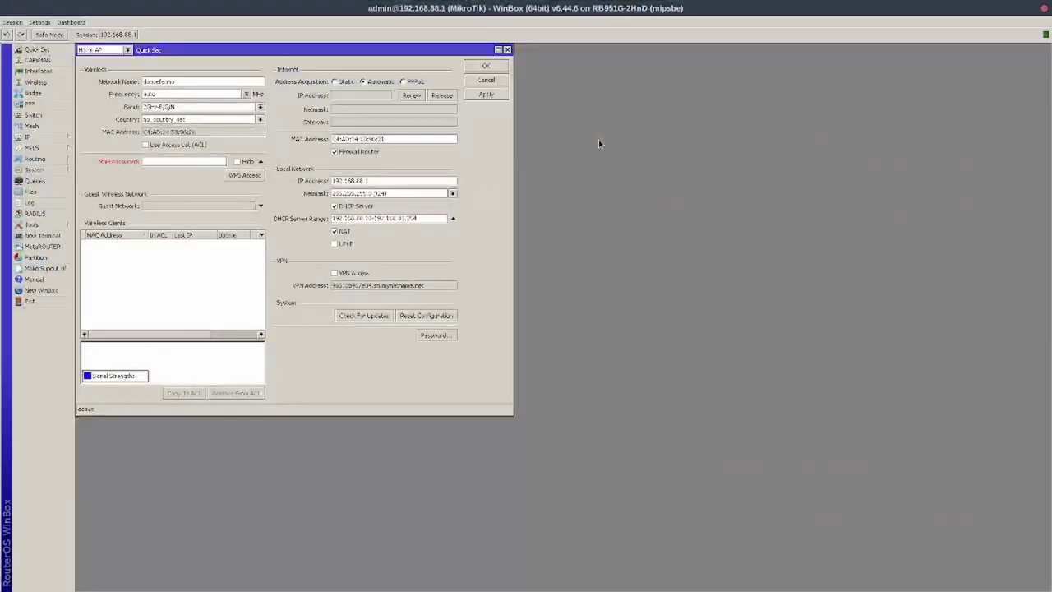
{"action": "left_click_drag", "start_coordinate": [355, 54], "coordinate": [572, 106]}
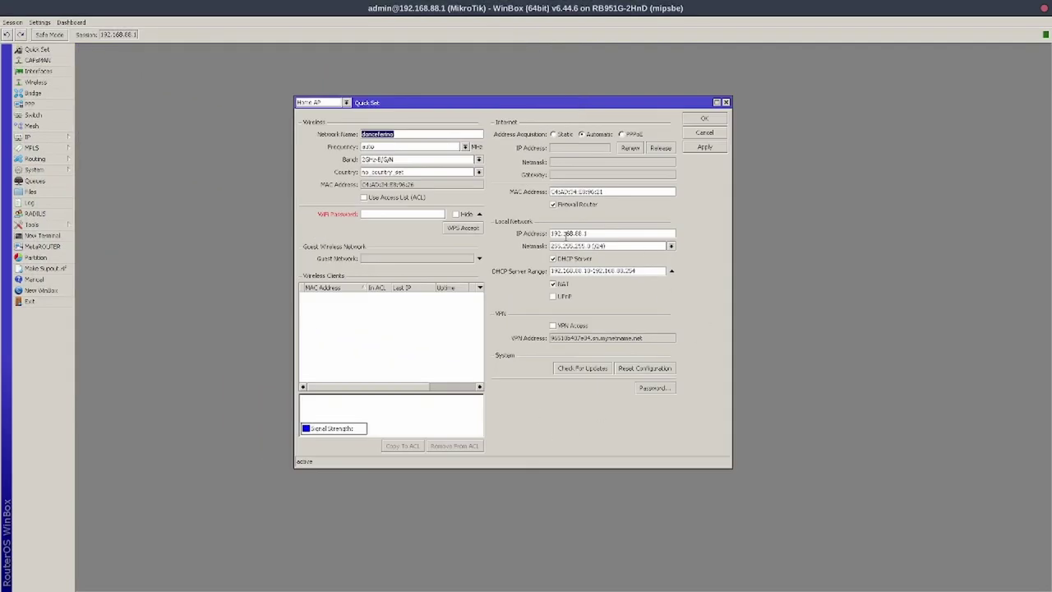
{"action": "left_click", "coordinate": [580, 369]}
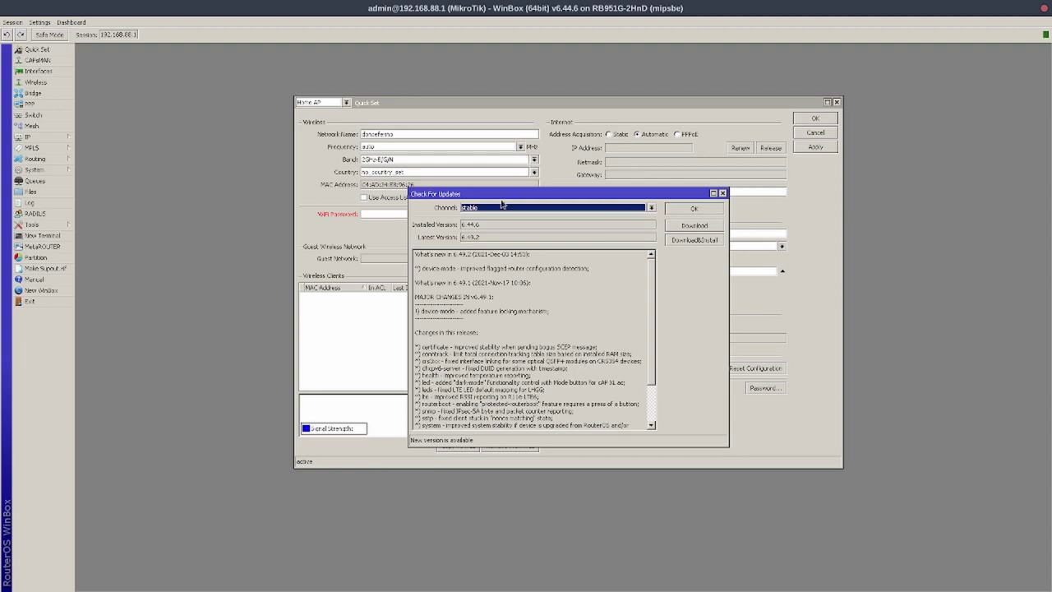
{"action": "left_click_drag", "start_coordinate": [490, 228], "coordinate": [463, 240]}
{"action": "left_click", "coordinate": [683, 241]}
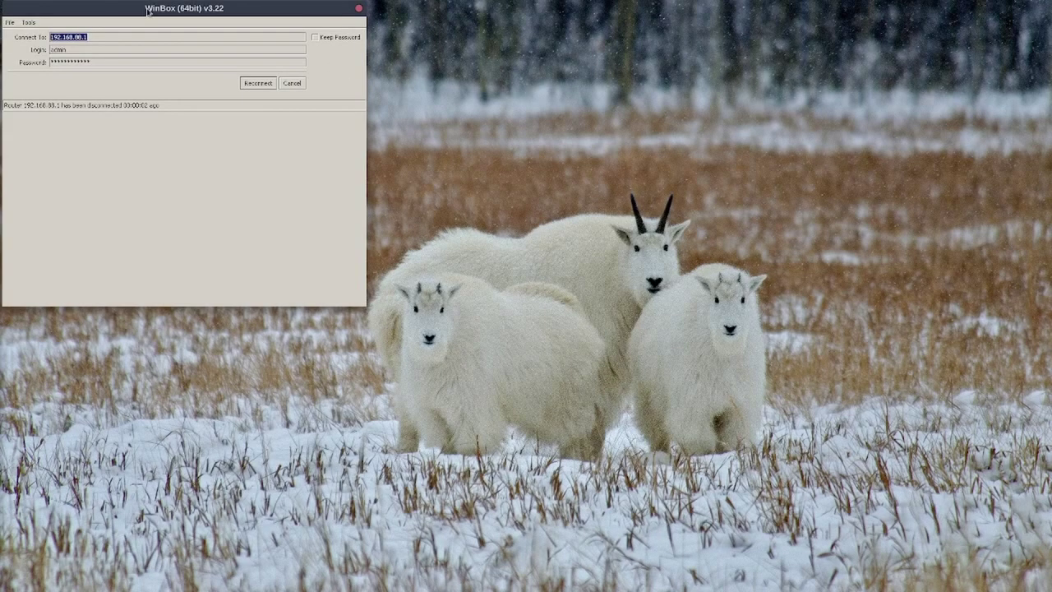
Try reconnecting to 192.168.88.1; it fails, saying a newer WinBox is required
{"action": "left_click_drag", "start_coordinate": [145, 10], "coordinate": [553, 78]}
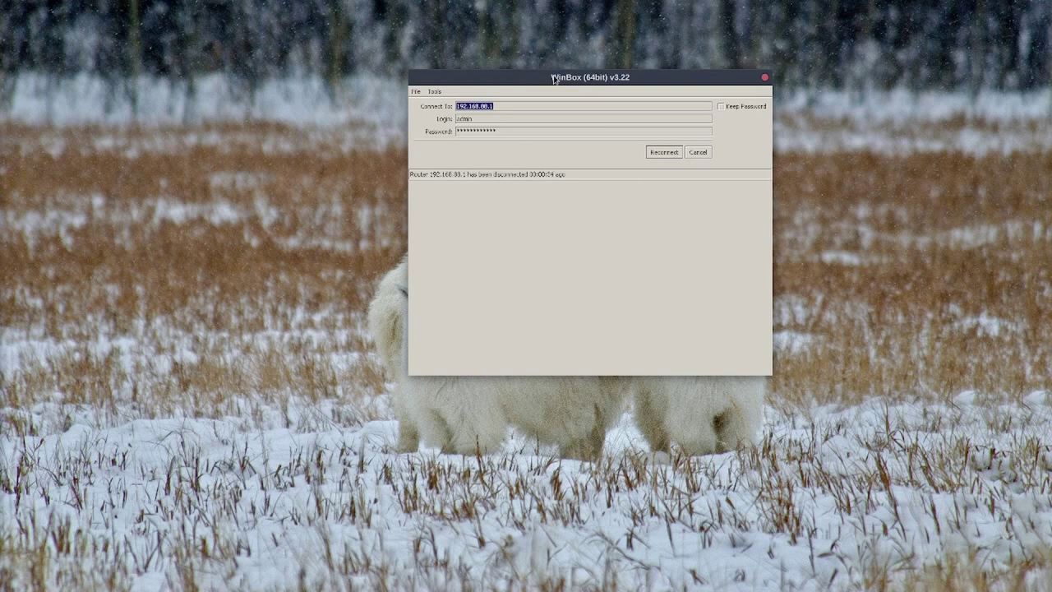
{"action": "left_click", "coordinate": [662, 153]}
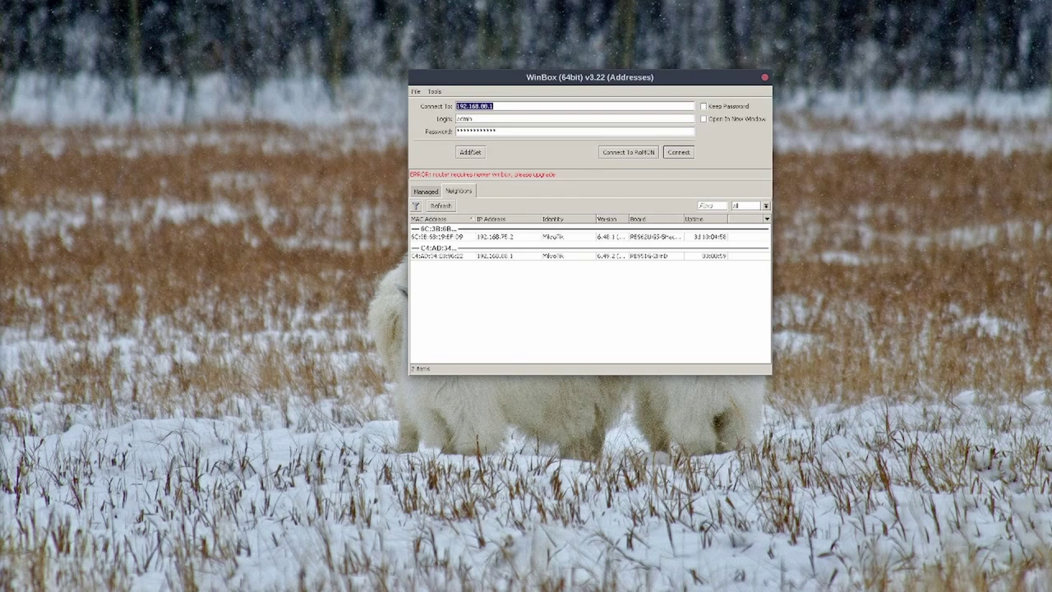
Switch to LibreWolf and load mikrotik.com in a maximized window
{"action": "key", "text": "super"}
{"action": "key", "text": "super"}
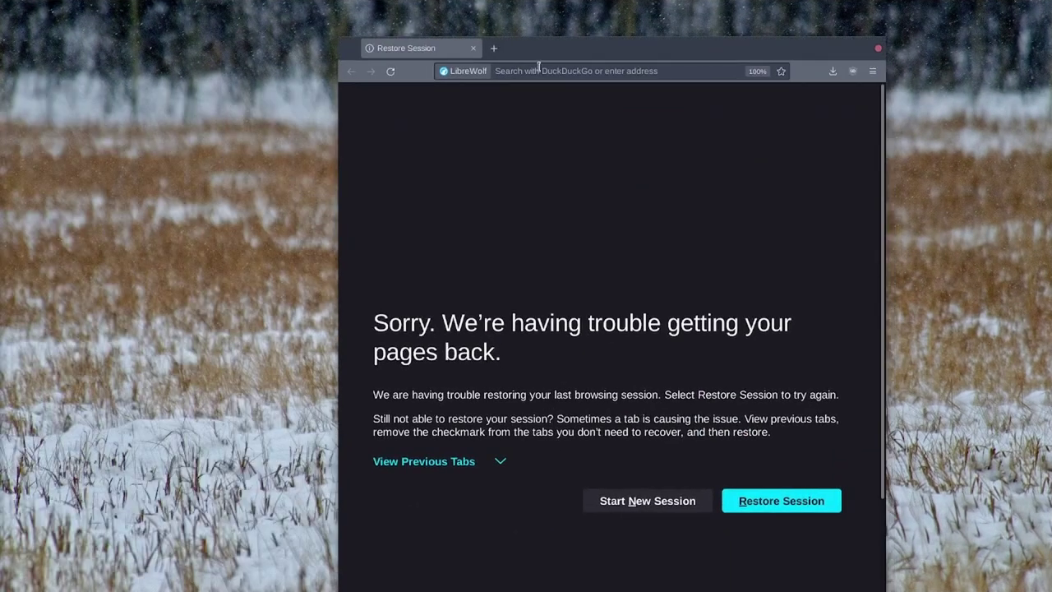
{"action": "left_click", "coordinate": [528, 74]}
{"action": "type", "text": "mikrotik.com"}
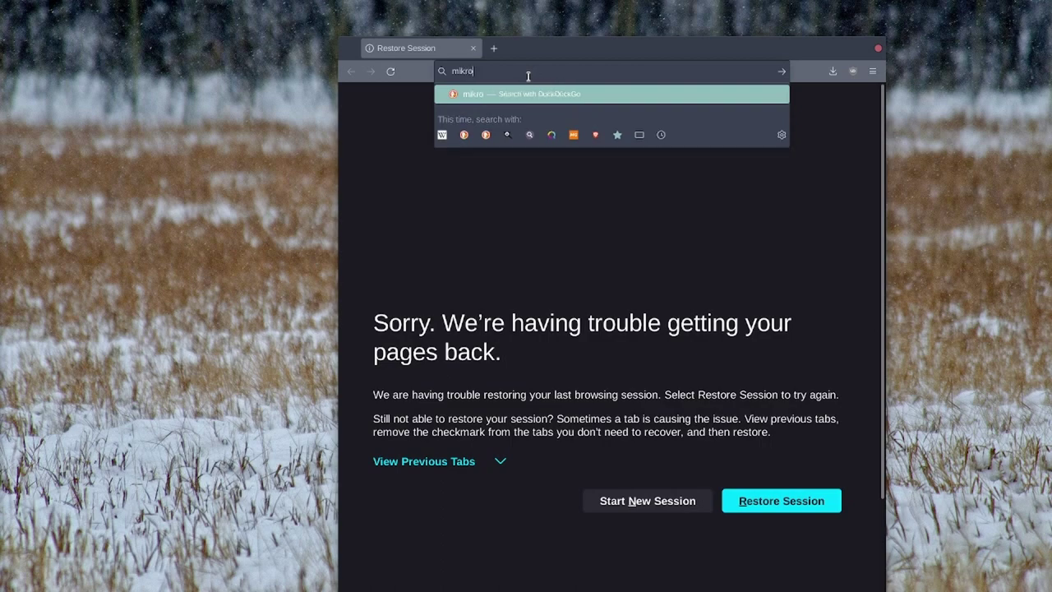
{"action": "key", "text": "Return"}
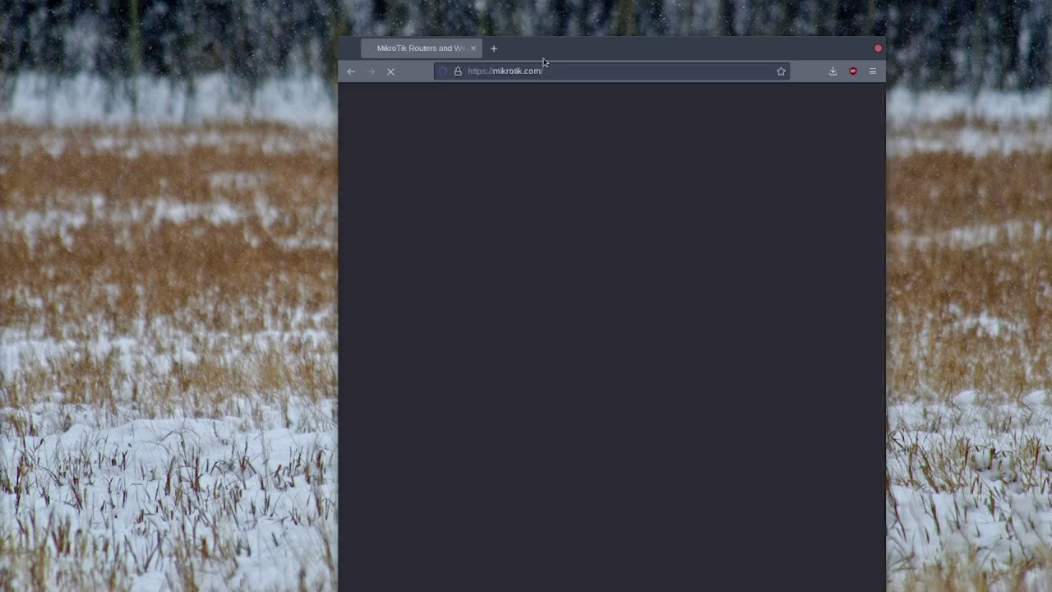
{"action": "double_click", "coordinate": [556, 47]}
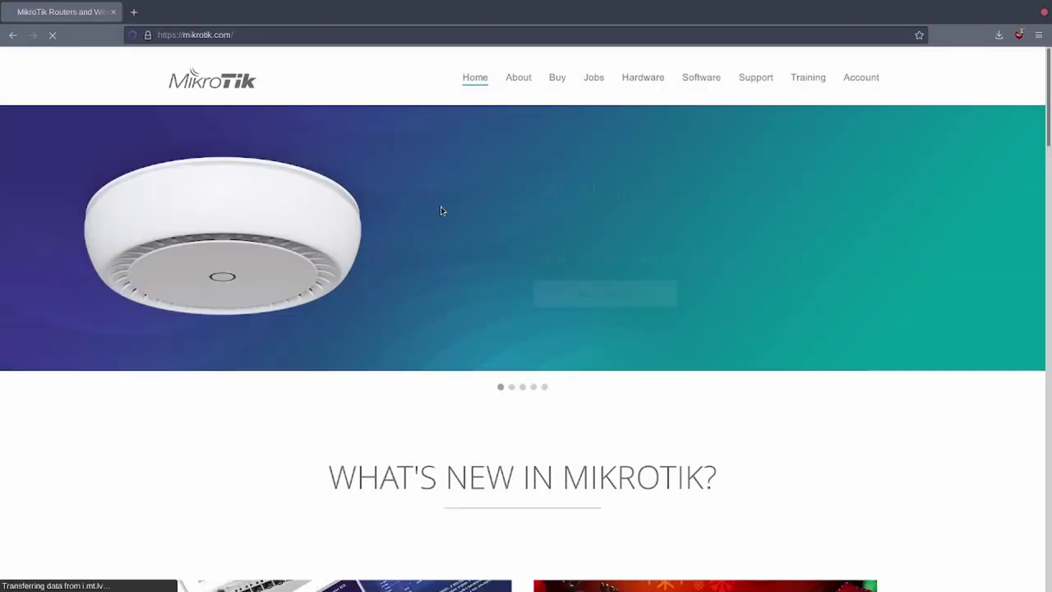
From the Software page, save WinBox 3.32 64-bit as winbox64.exe
{"action": "left_click", "coordinate": [701, 82]}
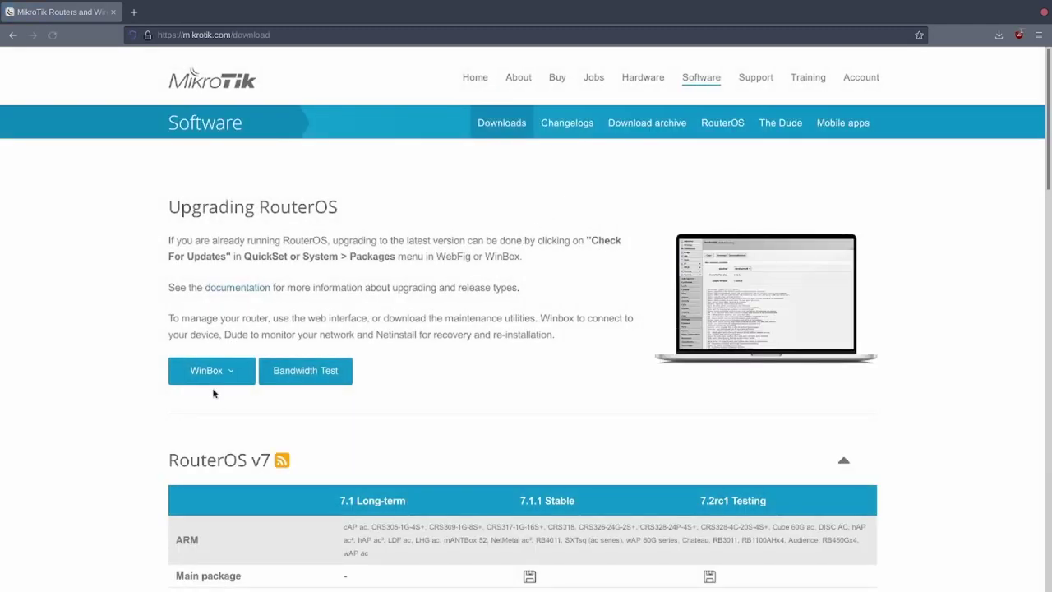
{"action": "left_click", "coordinate": [220, 374]}
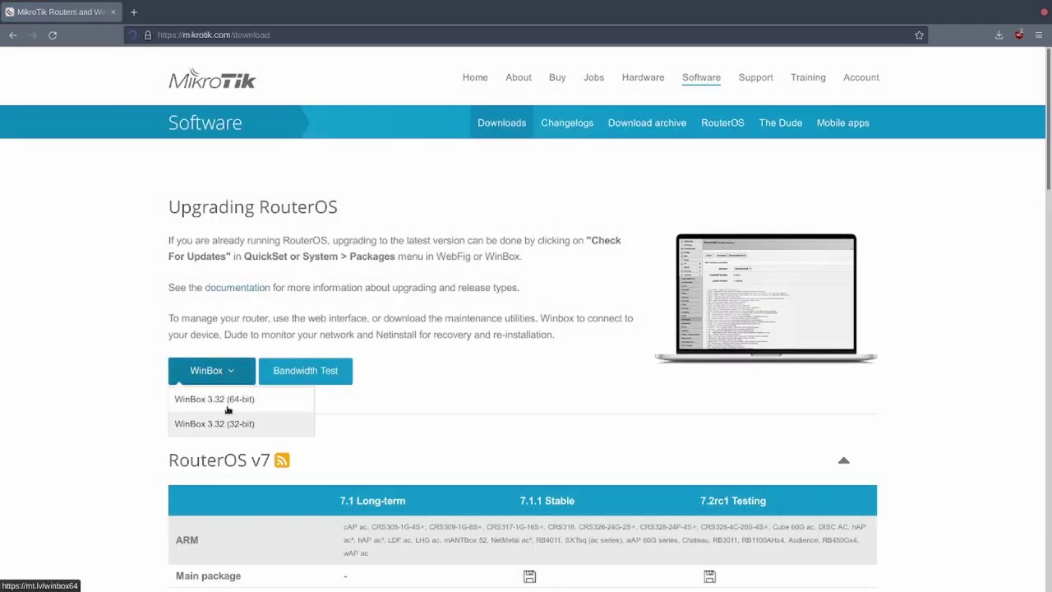
{"action": "left_click", "coordinate": [228, 399]}
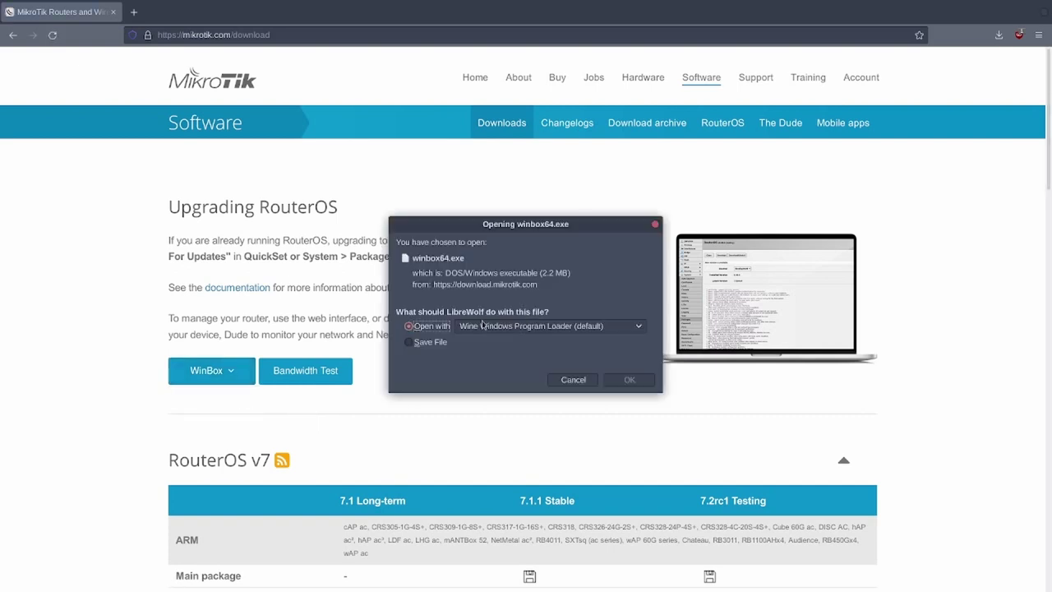
{"action": "left_click", "coordinate": [436, 347]}
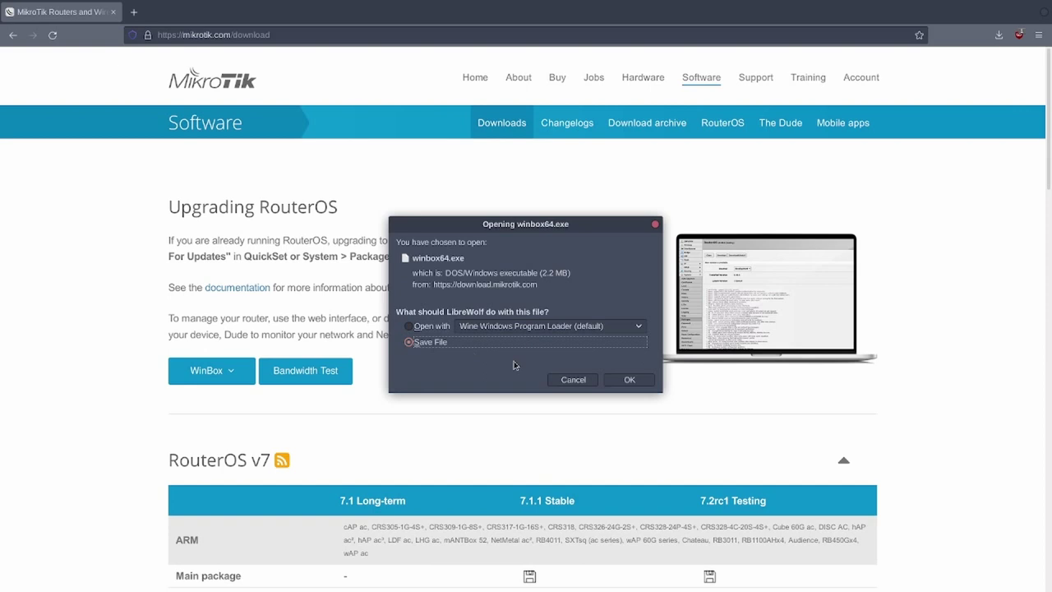
{"action": "left_click", "coordinate": [628, 379]}
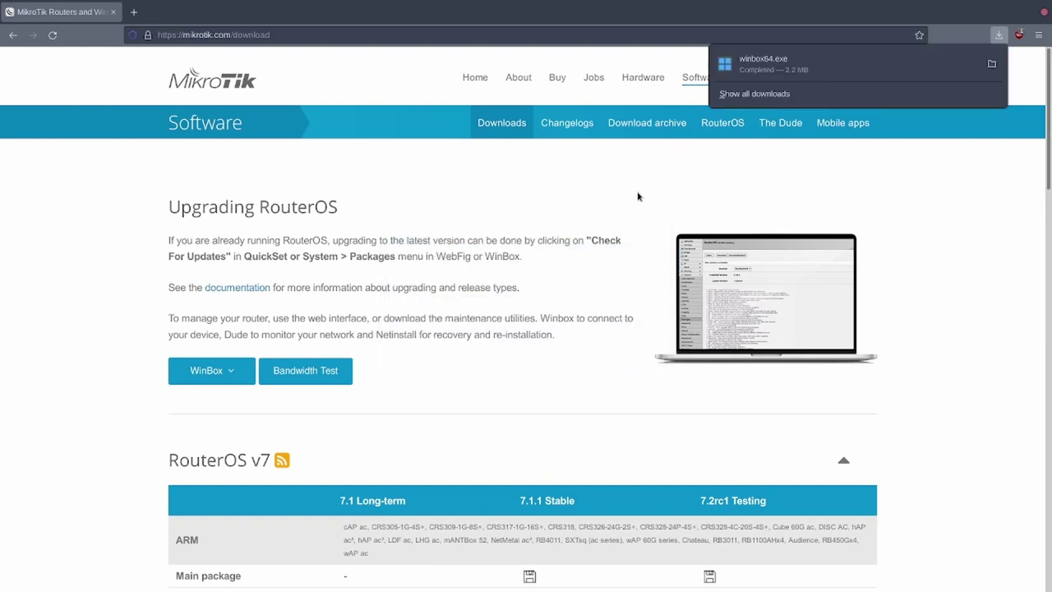
{"action": "left_click", "coordinate": [633, 203]}
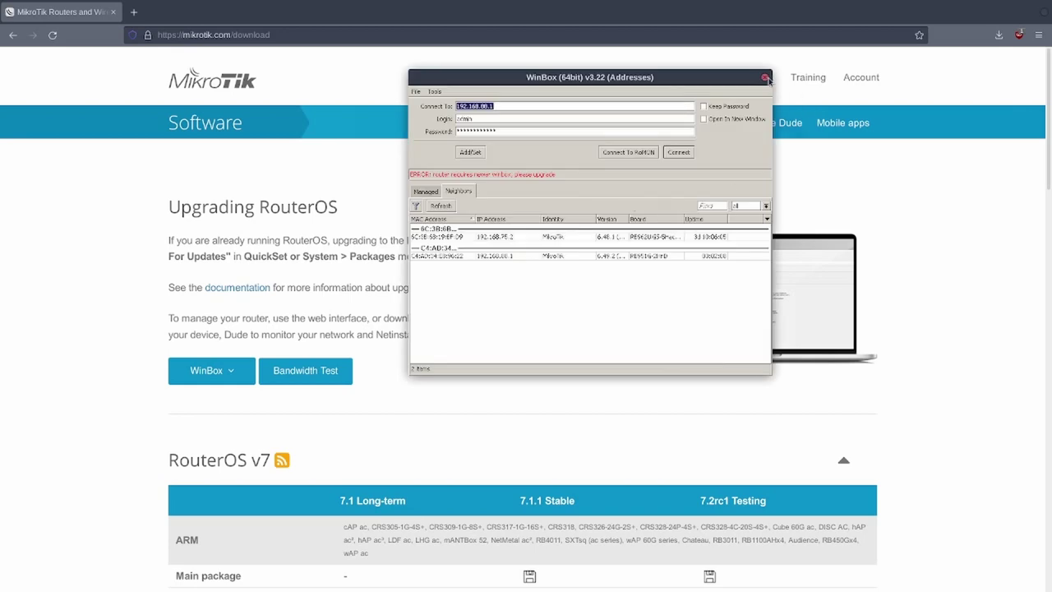
Close the old WinBox 3.22 and log in with WinBox 3.32 using the router password
{"action": "left_click", "coordinate": [766, 77]}
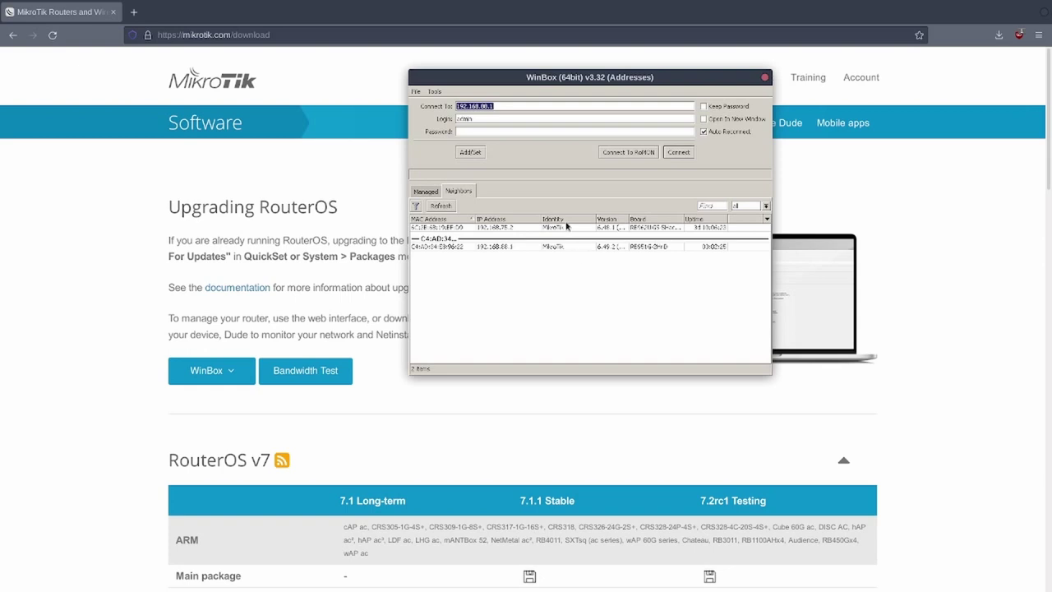
{"action": "left_click", "coordinate": [527, 131]}
{"action": "type", "text": "*******"}
{"action": "key", "text": "BackSpace"}
{"action": "key", "text": "BackSpace"}
{"action": "key", "text": "BackSpace"}
{"action": "key", "text": "BackSpace"}
{"action": "key", "text": "BackSpace"}
{"action": "key", "text": "BackSpace"}
{"action": "key", "text": "BackSpace"}
{"action": "type", "text": "**********"}
{"action": "key", "text": "Return"}
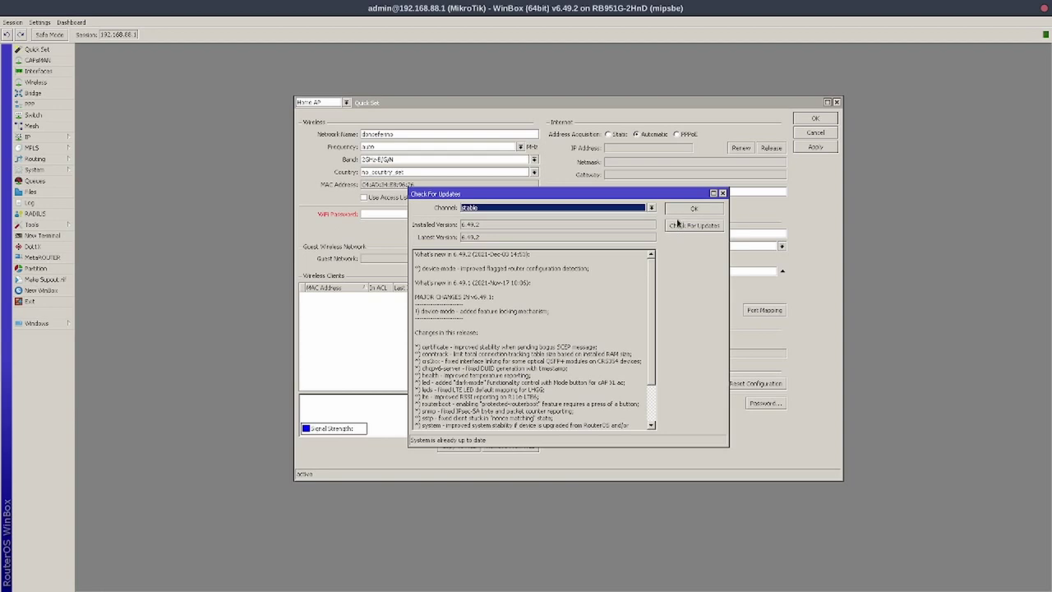
Dismiss the up-to-date update check and close Quick Set
{"action": "left_click", "coordinate": [689, 211]}
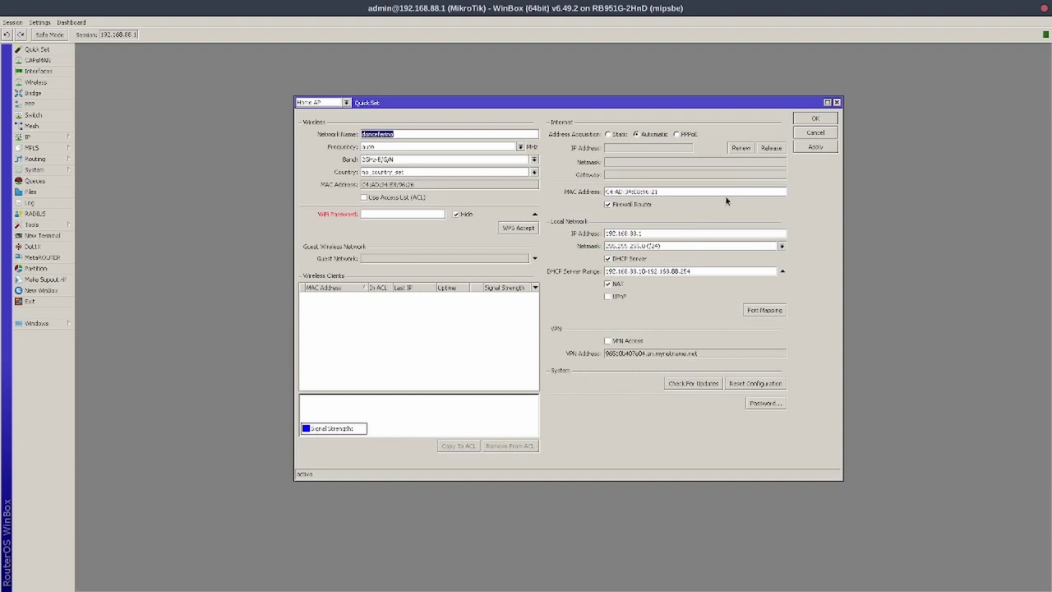
{"action": "left_click", "coordinate": [837, 103]}
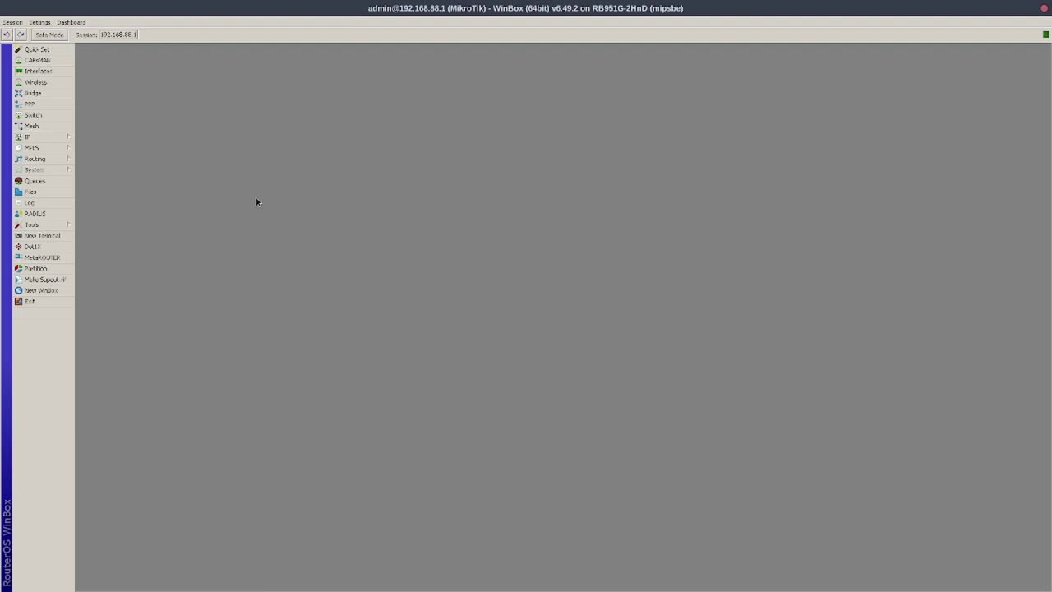
Scan with wlan1 and connect it to the mikrotik-upstairs network, then select wlan1
{"action": "left_click", "coordinate": [41, 82]}
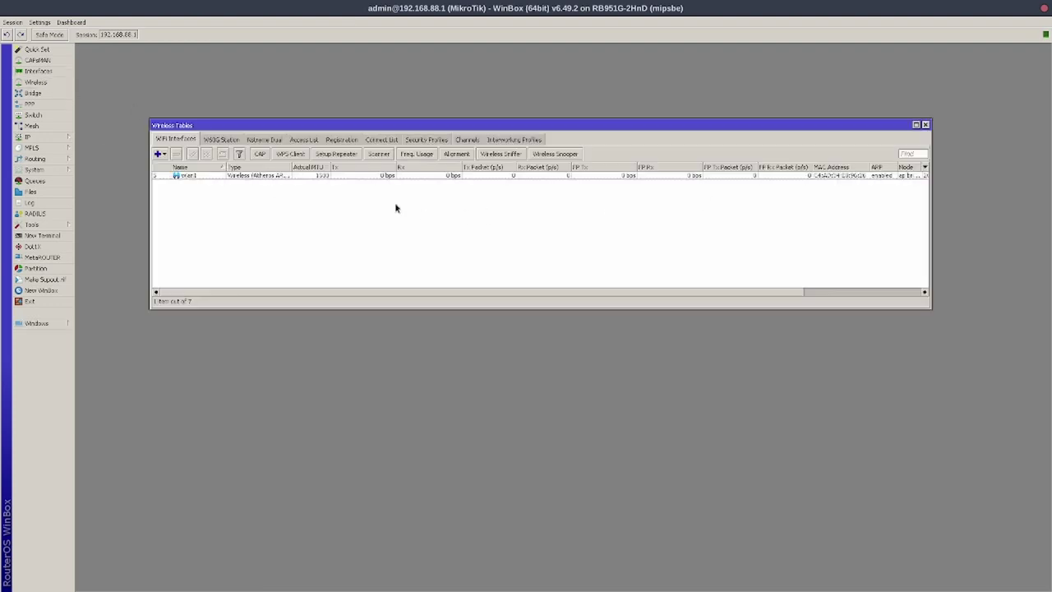
{"action": "left_click", "coordinate": [378, 153]}
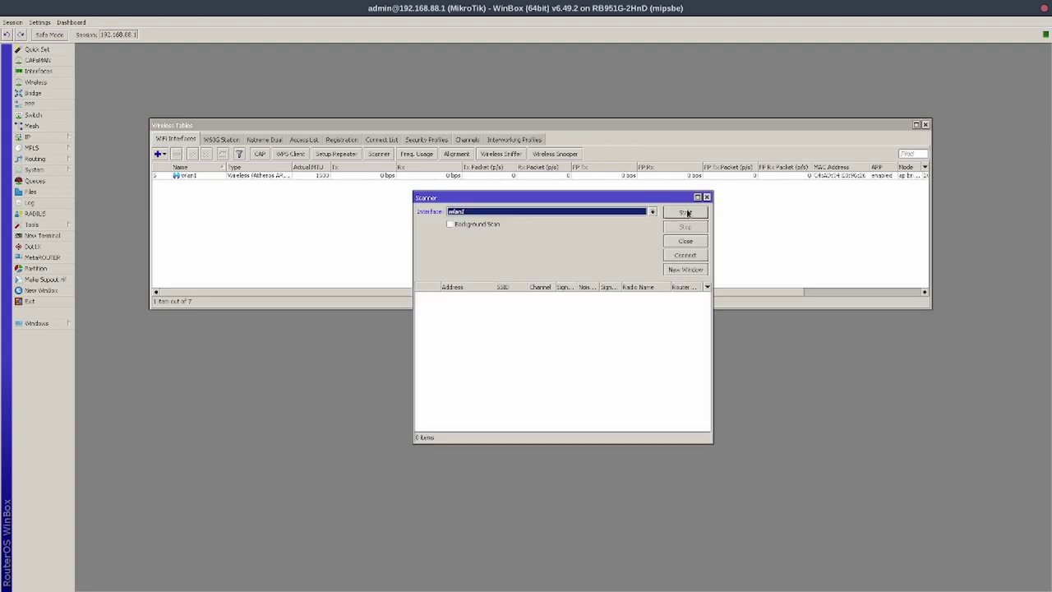
{"action": "left_click", "coordinate": [687, 213]}
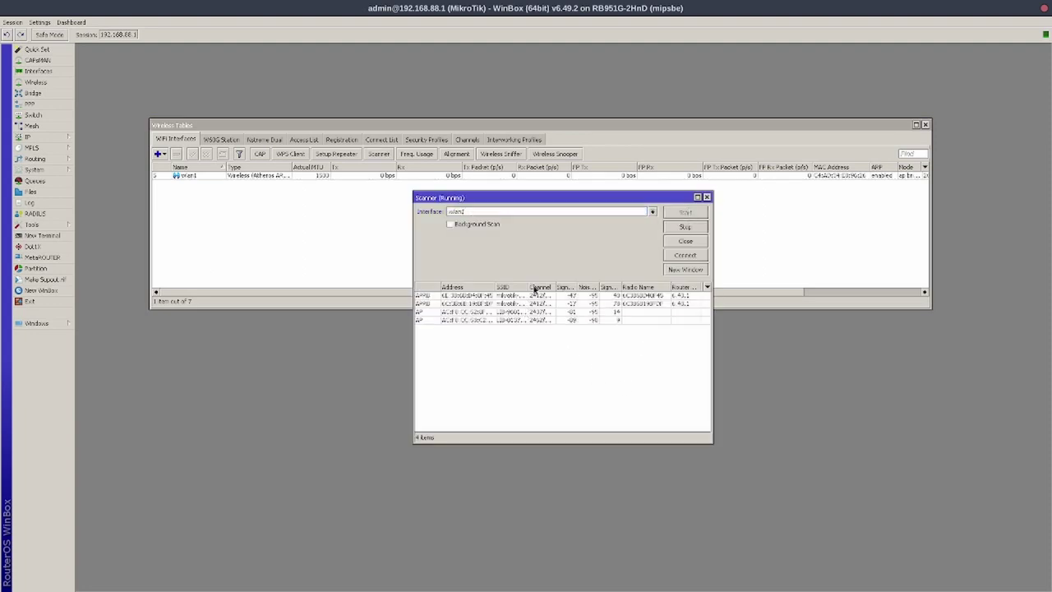
{"action": "left_click_drag", "start_coordinate": [528, 287], "coordinate": [585, 287]}
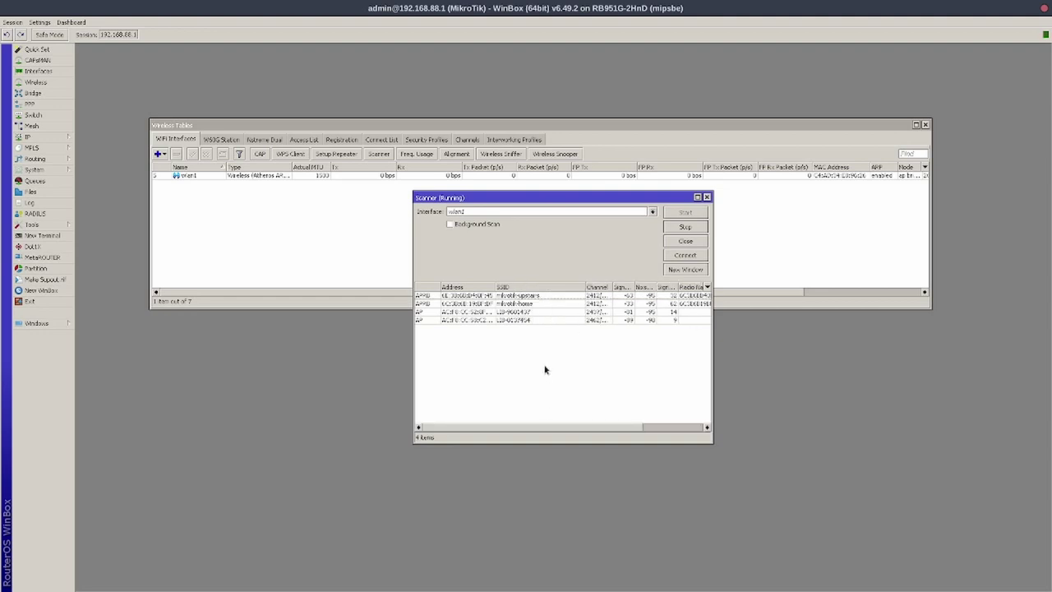
{"action": "left_click", "coordinate": [534, 297]}
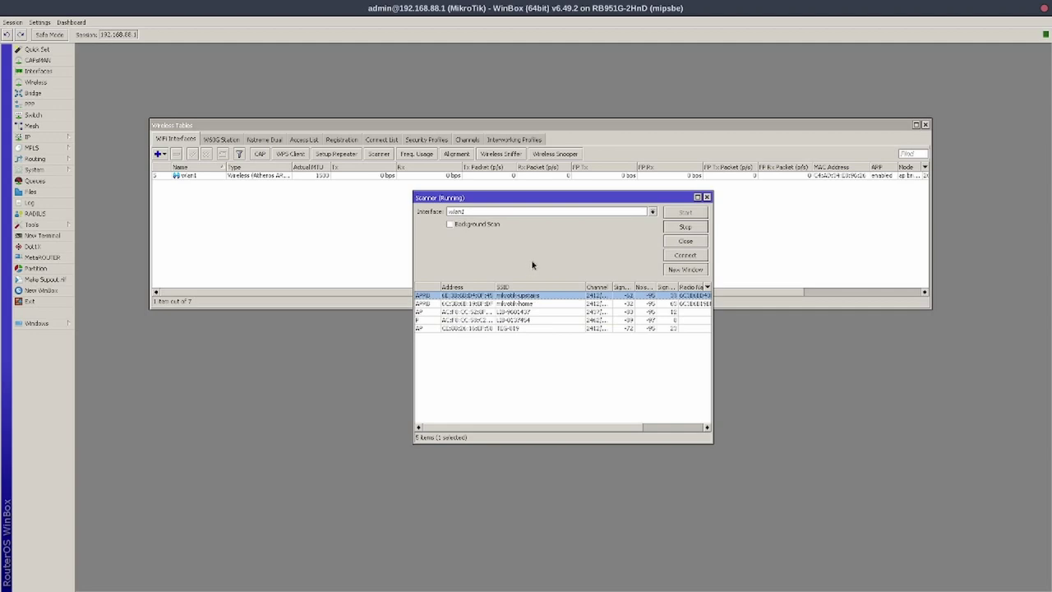
{"action": "left_click", "coordinate": [687, 256]}
{"action": "left_click", "coordinate": [312, 176]}
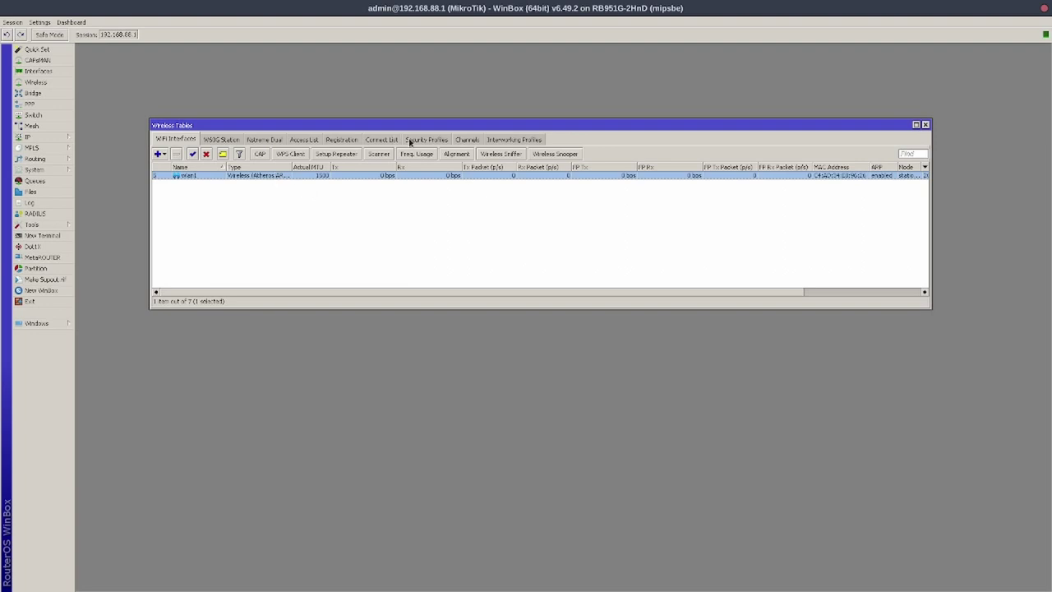
Add security profile mikrotik-upstairs with dynamic keys, WPA2 PSK/EAP and its pre-shared key
{"action": "left_click", "coordinate": [416, 143]}
{"action": "left_click", "coordinate": [157, 154]}
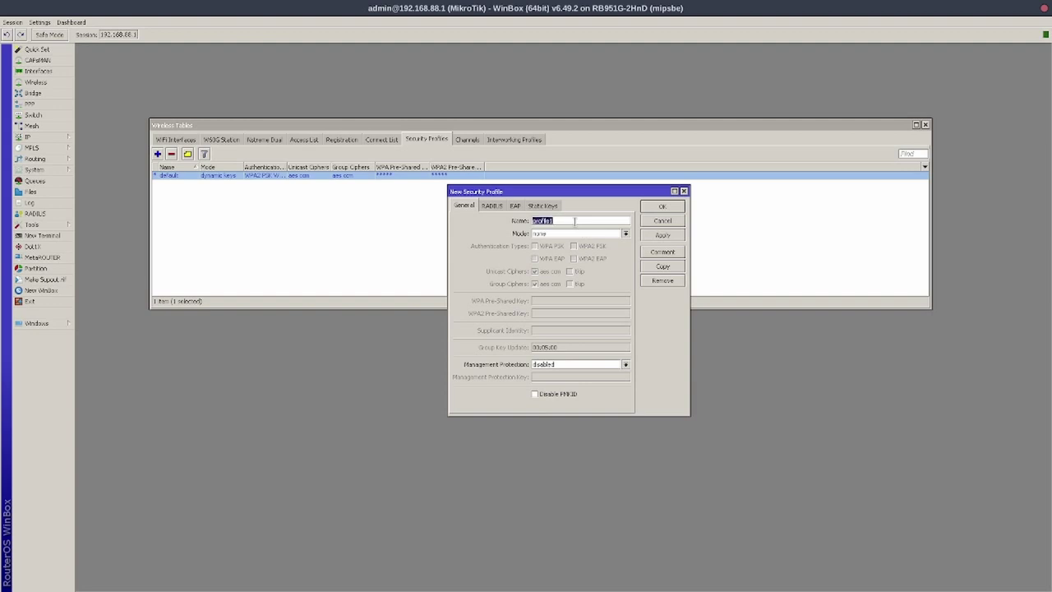
{"action": "type", "text": "mi"}
{"action": "type", "text": "krotik-updat"}
{"action": "left_click", "coordinate": [626, 234]}
{"action": "left_click", "coordinate": [581, 243]}
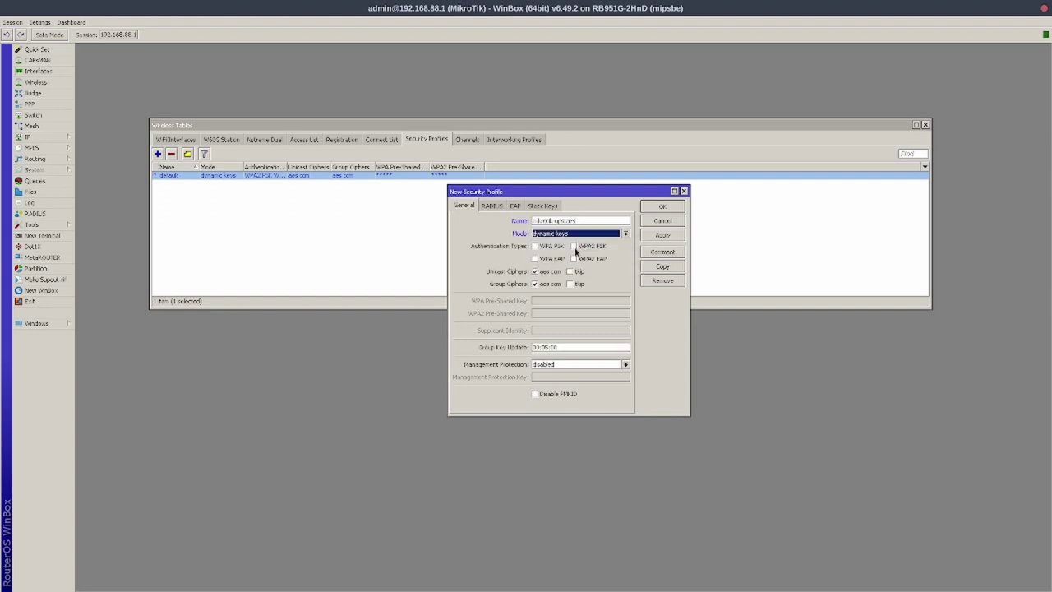
{"action": "left_click", "coordinate": [573, 246]}
{"action": "left_click", "coordinate": [574, 259]}
{"action": "left_click", "coordinate": [569, 311]}
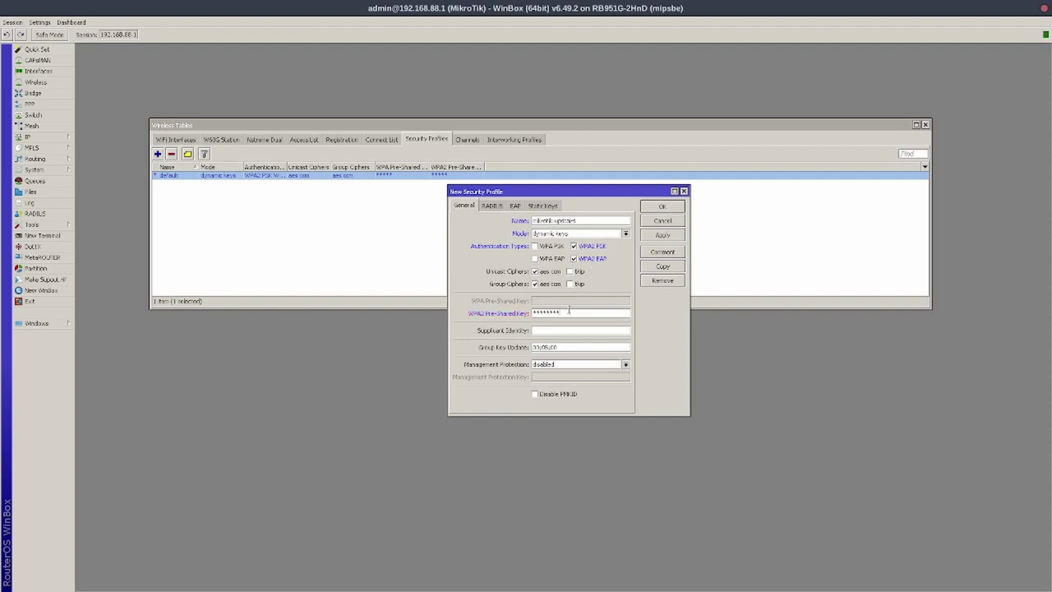
{"action": "key", "text": "BackSpace"}
{"action": "key", "text": "BackSpace"}
{"action": "key", "text": "BackSpace"}
{"action": "key", "text": "BackSpace"}
{"action": "key", "text": "BackSpace"}
{"action": "key", "text": "BackSpace"}
{"action": "key", "text": "BackSpace"}
{"action": "key", "text": "BackSpace"}
{"action": "key", "text": "BackSpace"}
{"action": "key", "text": "BackSpace"}
{"action": "left_click", "coordinate": [663, 235]}
{"action": "left_click", "coordinate": [667, 210]}
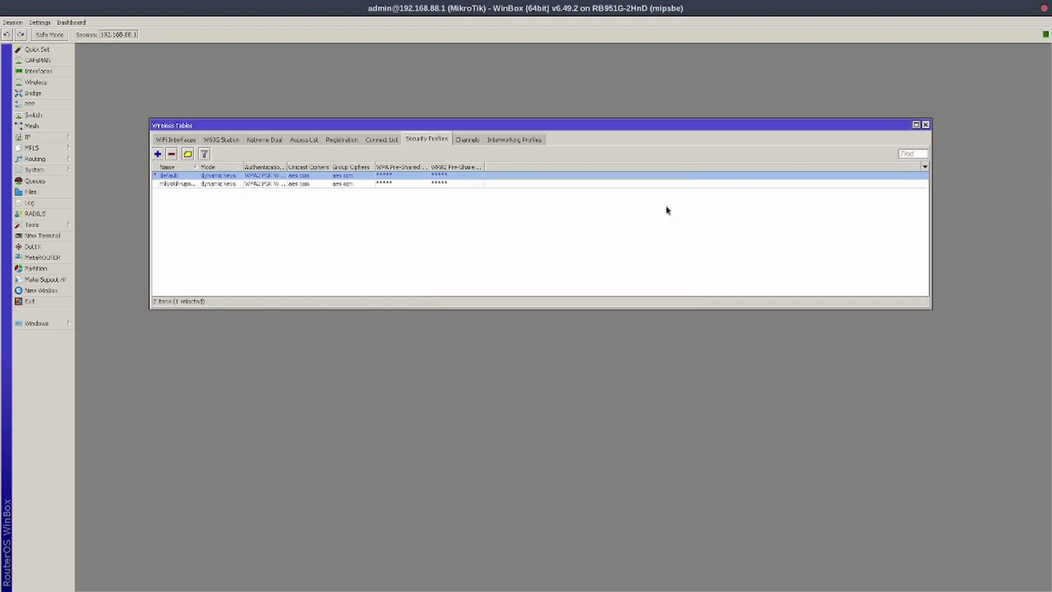
Give wlan1 the mikrotik-upstairs security profile and country puerto rico, then apply and close
{"action": "left_click", "coordinate": [175, 139]}
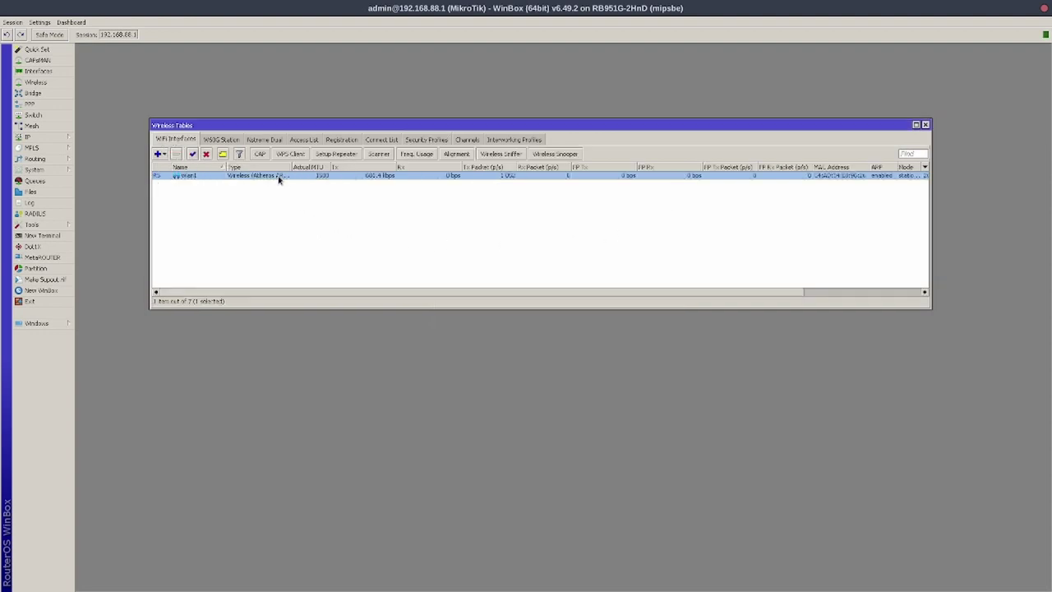
{"action": "double_click", "coordinate": [279, 177]}
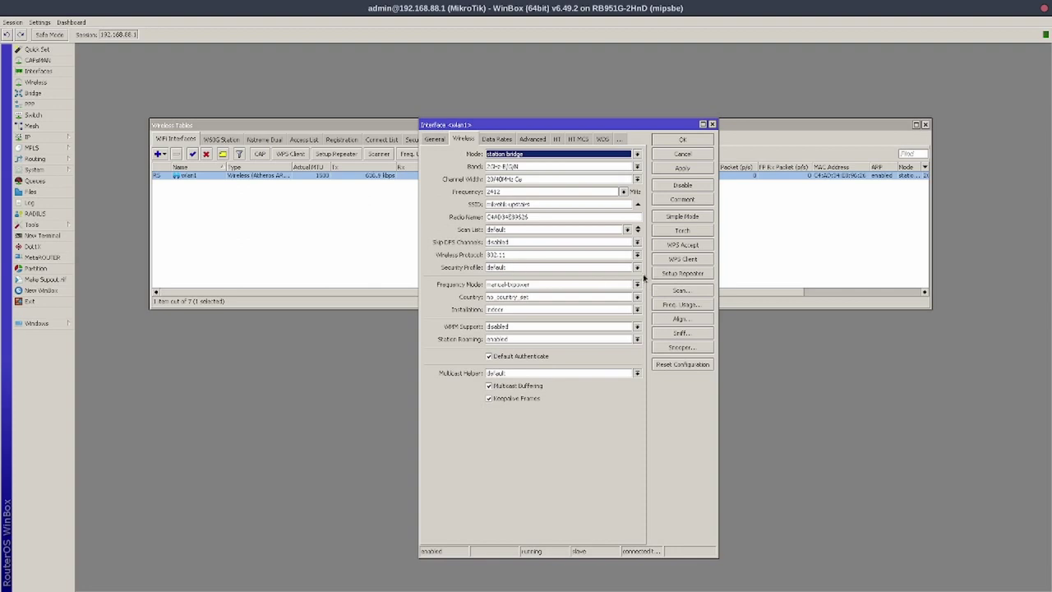
{"action": "left_click", "coordinate": [638, 268]}
{"action": "left_click", "coordinate": [523, 287]}
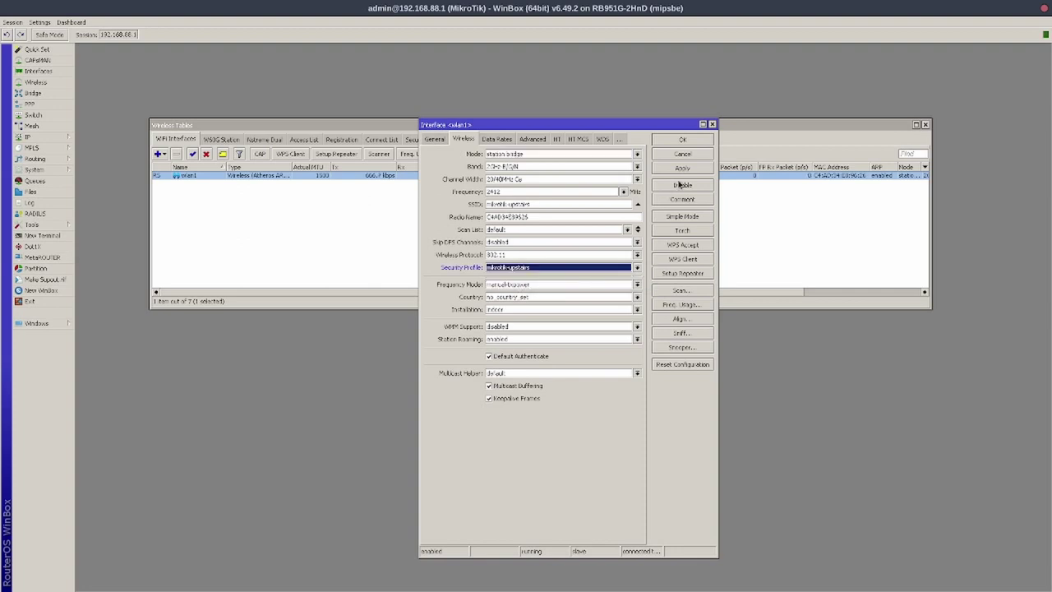
{"action": "left_click", "coordinate": [637, 297]}
{"action": "scroll", "coordinate": [596, 341], "scroll_direction": "down", "scroll_amount": 3}
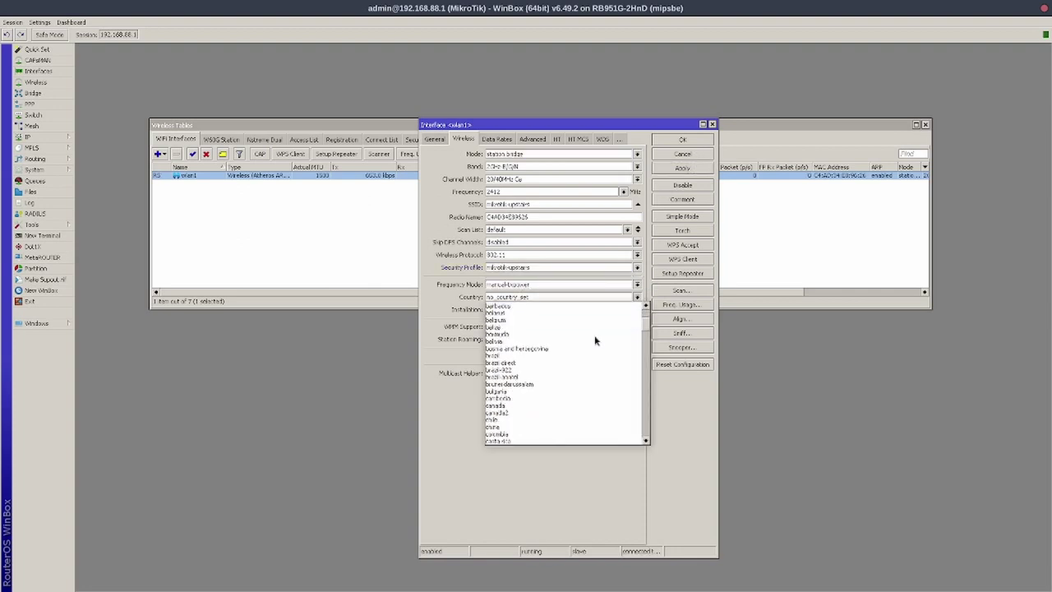
{"action": "scroll", "coordinate": [596, 341], "scroll_direction": "down", "scroll_amount": 5}
{"action": "left_click_drag", "start_coordinate": [648, 333], "coordinate": [651, 402]}
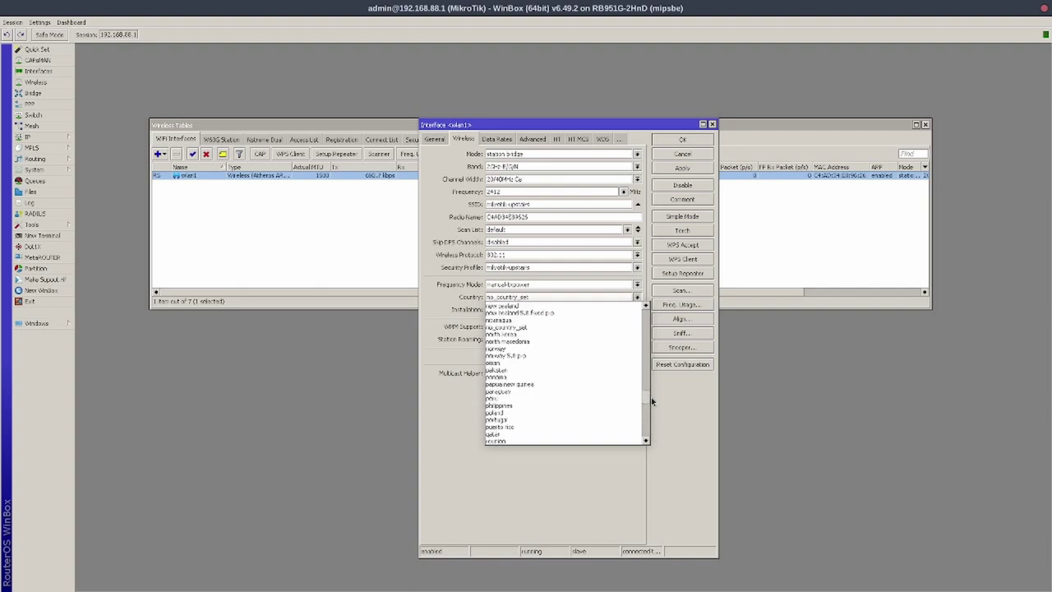
{"action": "left_click", "coordinate": [545, 428]}
{"action": "left_click", "coordinate": [685, 168]}
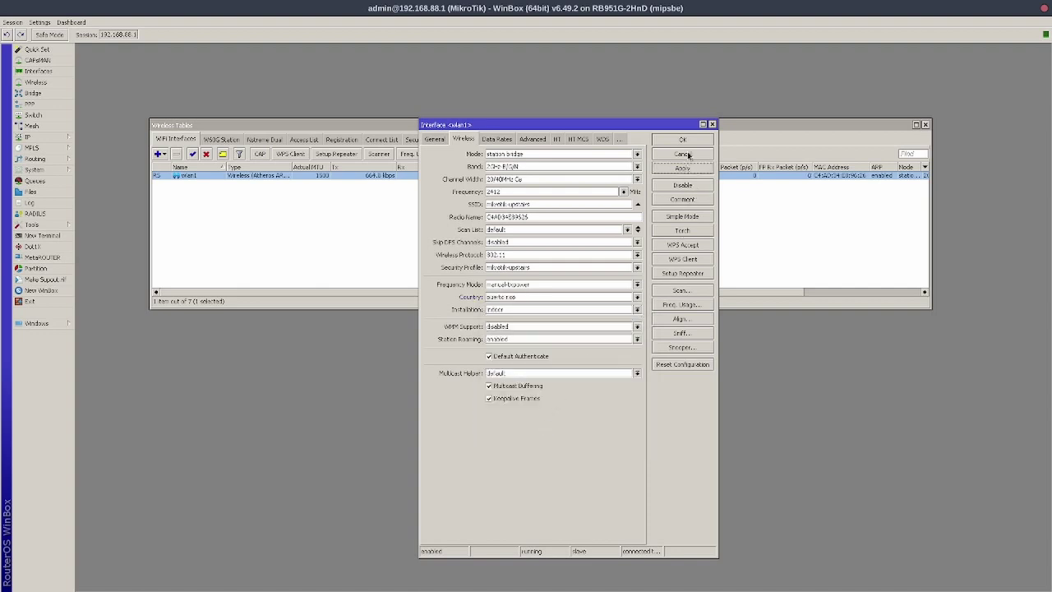
{"action": "left_click", "coordinate": [690, 141]}
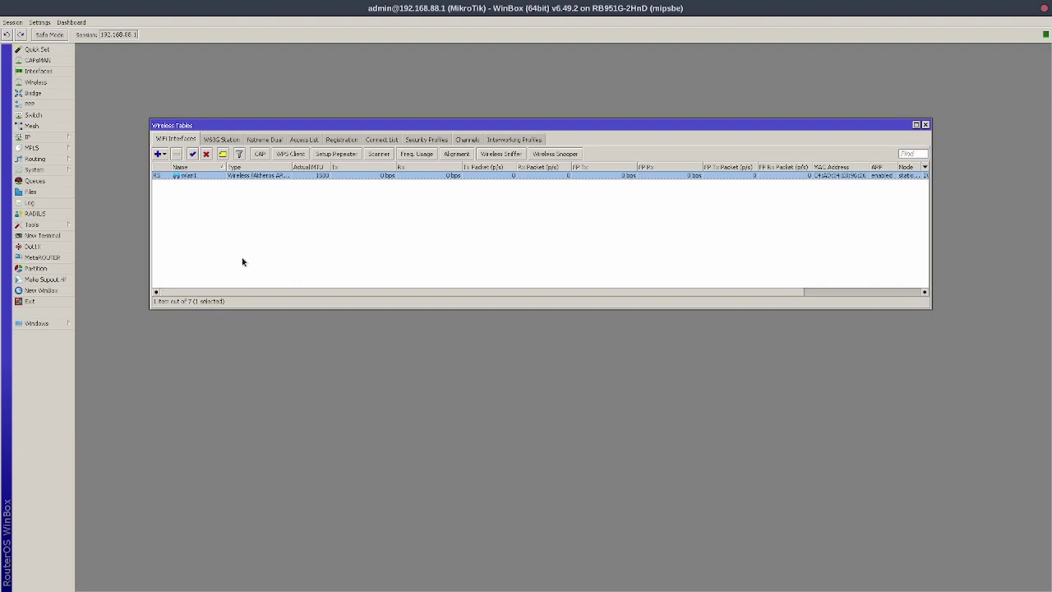
Delete the ether1 DHCP client under IP > DHCP Client
{"action": "left_click", "coordinate": [36, 137]}
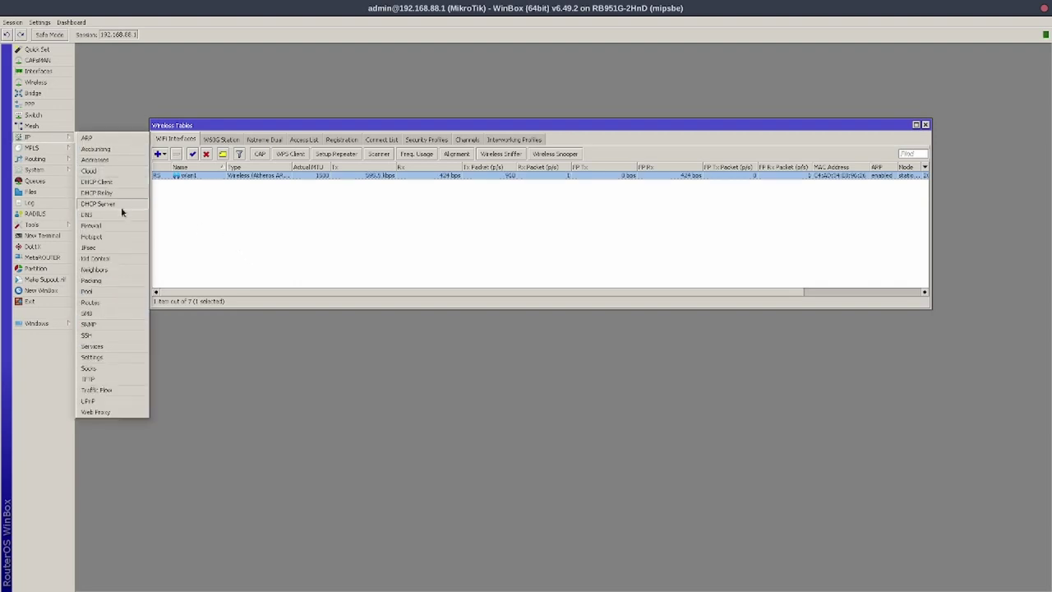
{"action": "left_click", "coordinate": [123, 181]}
{"action": "left_click", "coordinate": [462, 280]}
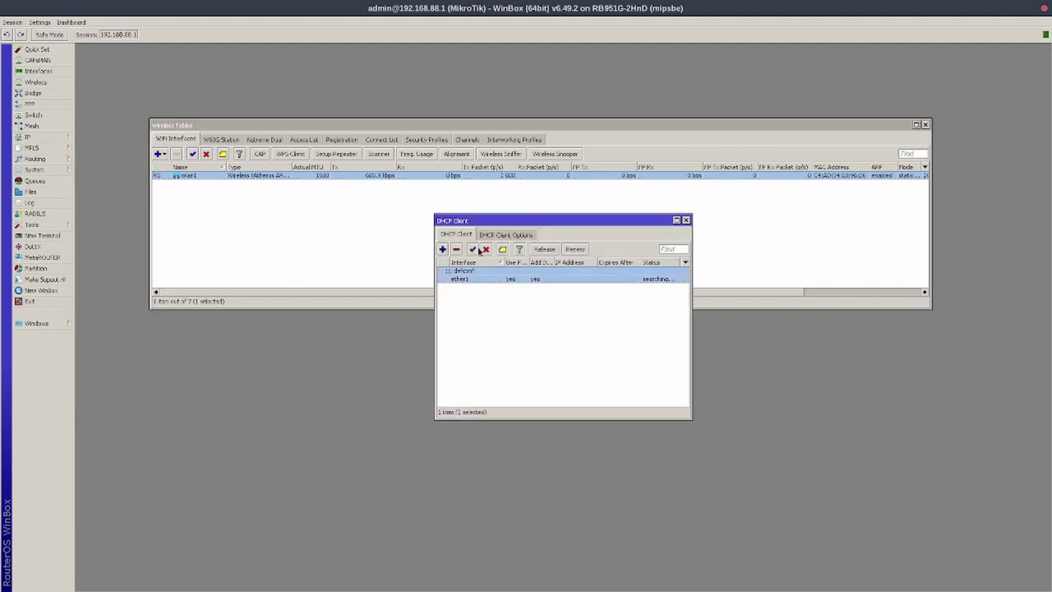
{"action": "left_click", "coordinate": [456, 249]}
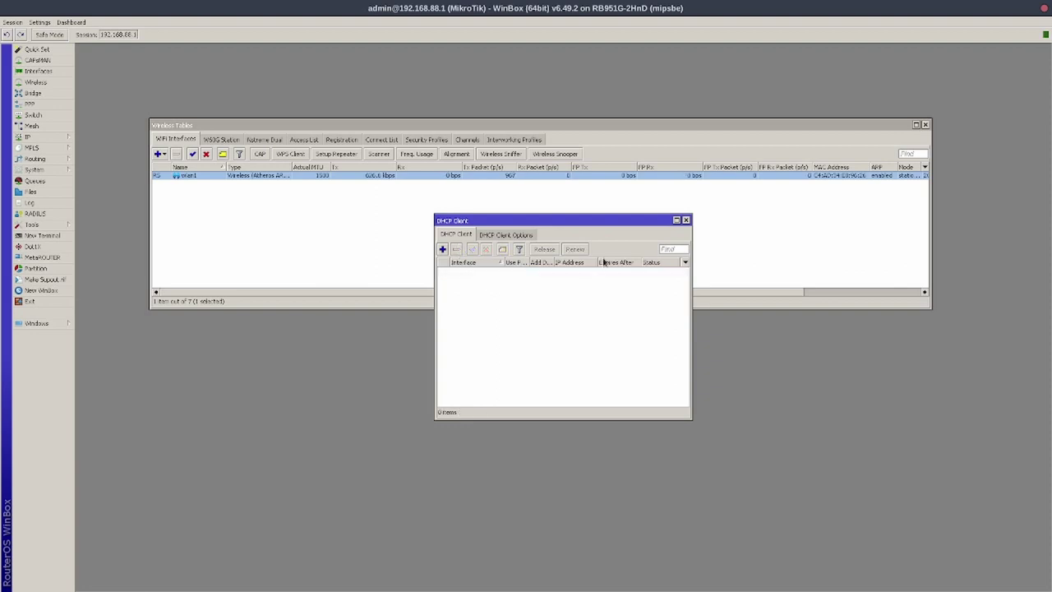
{"action": "left_click", "coordinate": [685, 221]}
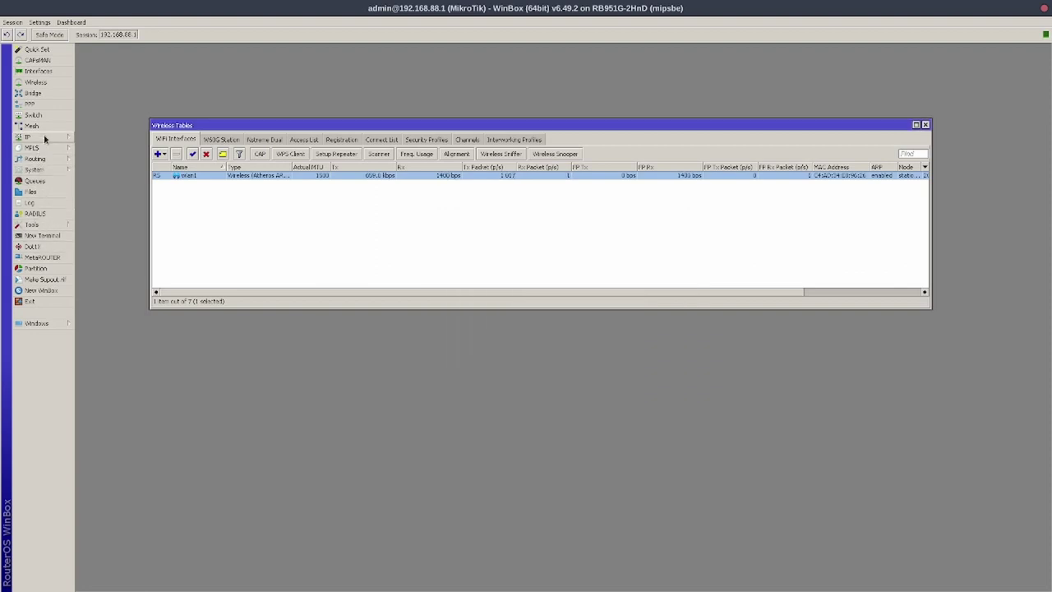
Check the bridge ports for wlan1, then close the Bridge window
{"action": "left_click", "coordinate": [41, 93]}
{"action": "left_click", "coordinate": [216, 235]}
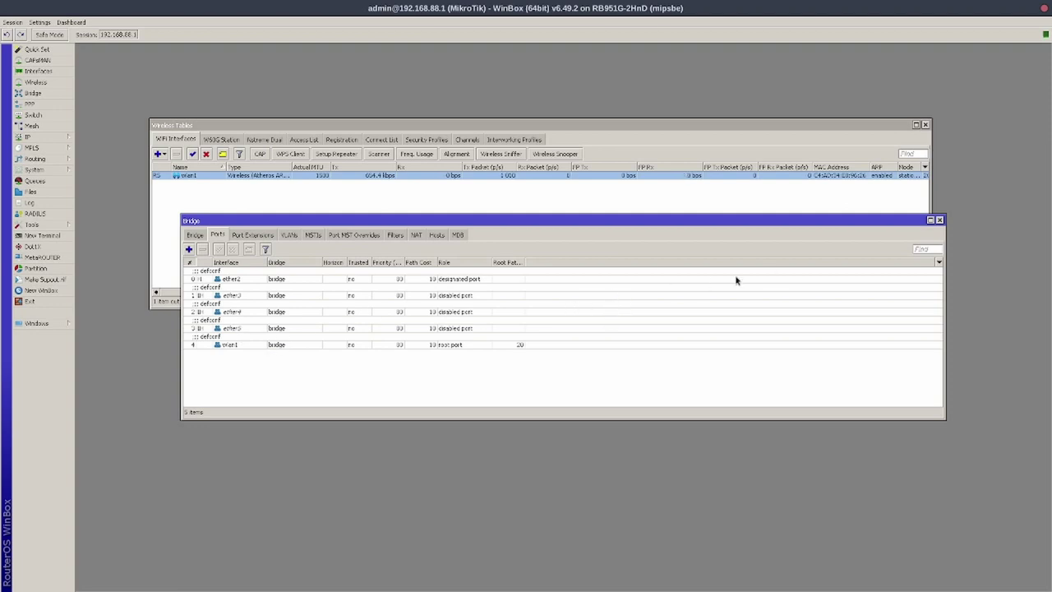
{"action": "left_click", "coordinate": [940, 220]}
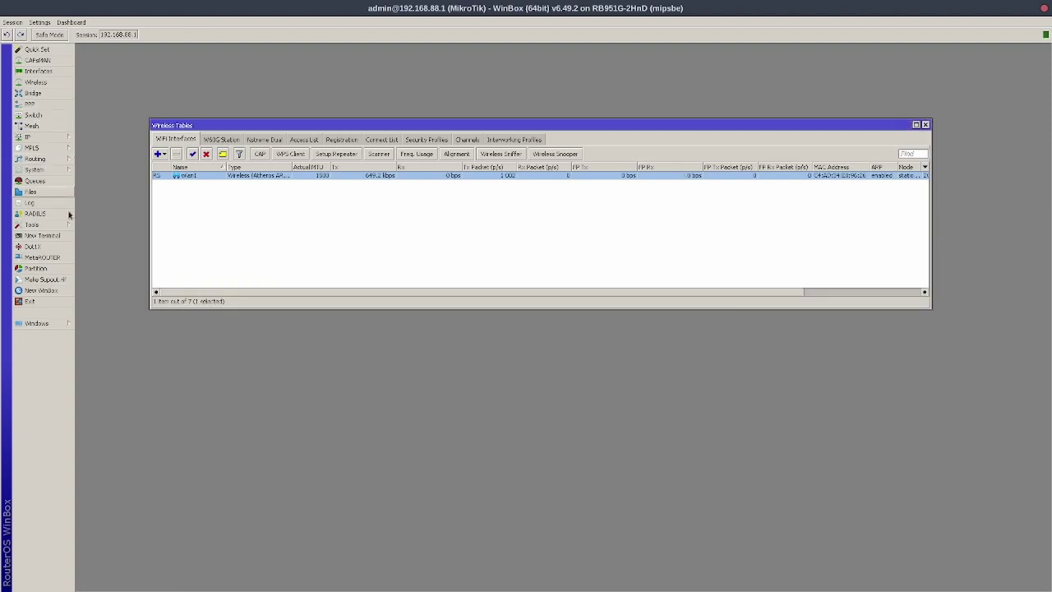
In a new terminal, list /ip address entries and remove entry 0, the 192.168.88.1/24 bridge address
{"action": "left_click", "coordinate": [37, 236]}
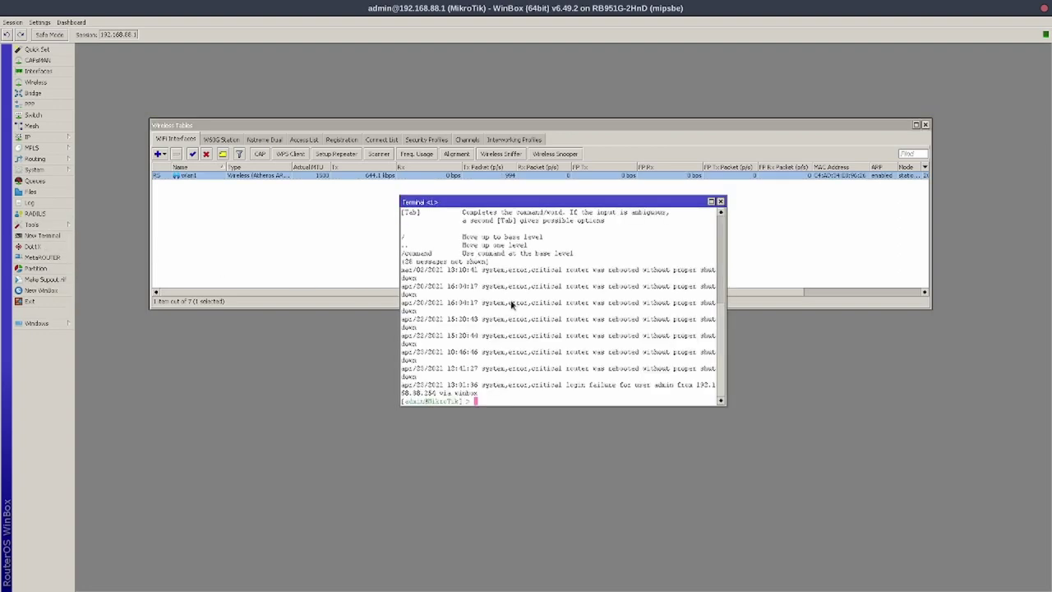
{"action": "type", "text": "/ip address"}
{"action": "key", "text": "Return"}
{"action": "type", "text": "nt"}
{"action": "key", "text": "Return"}
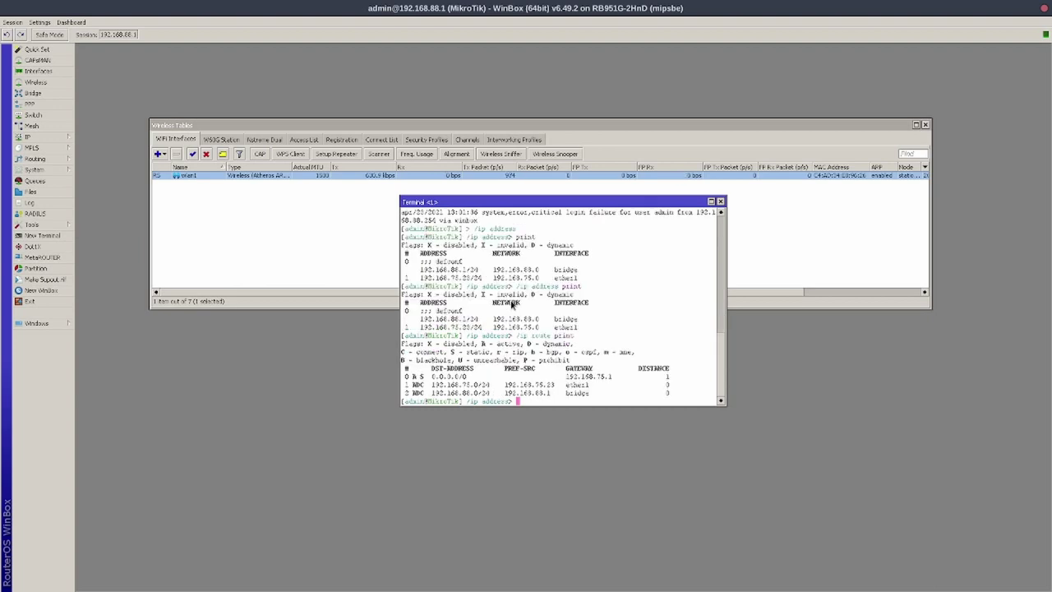
{"action": "type", "text": "s> remove 0"}
{"action": "key", "text": "Return"}
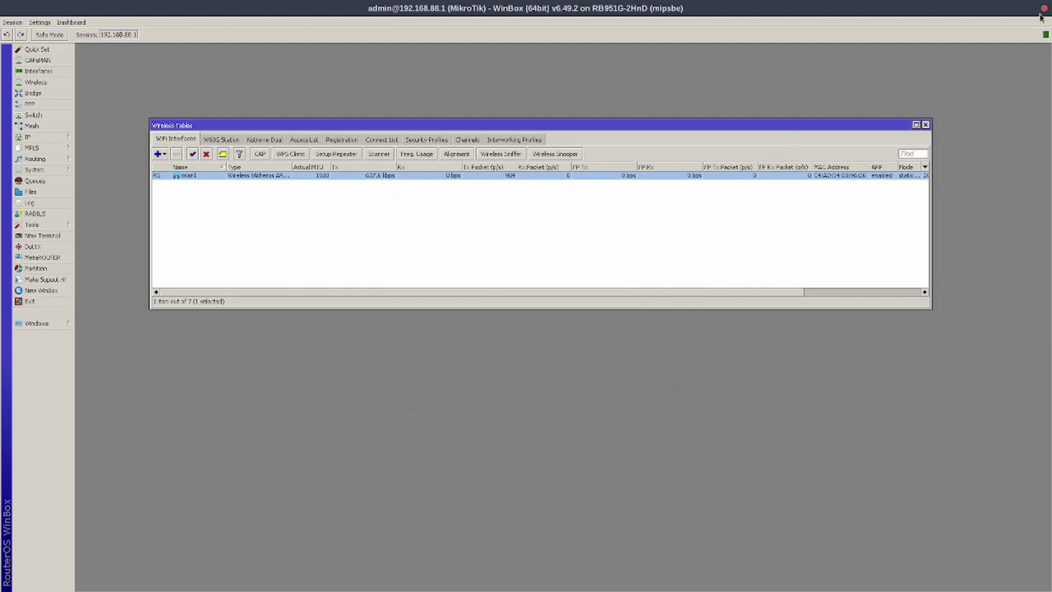
Close the dropped session, reconnect to the RB951G-2HnD by MAC address, and maximize the window
{"action": "left_click", "coordinate": [1044, 8]}
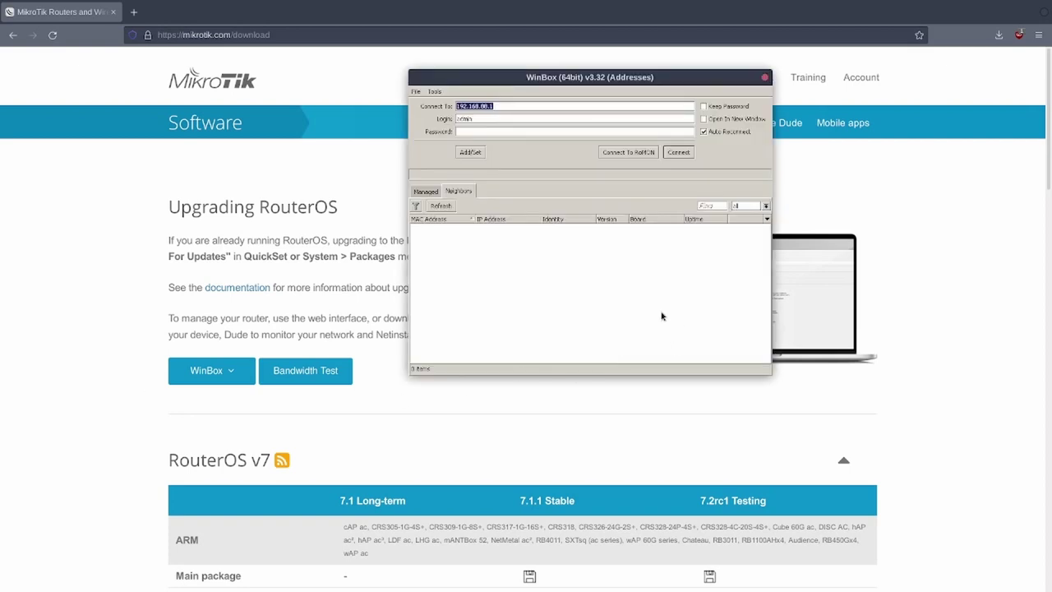
{"action": "left_click", "coordinate": [504, 248]}
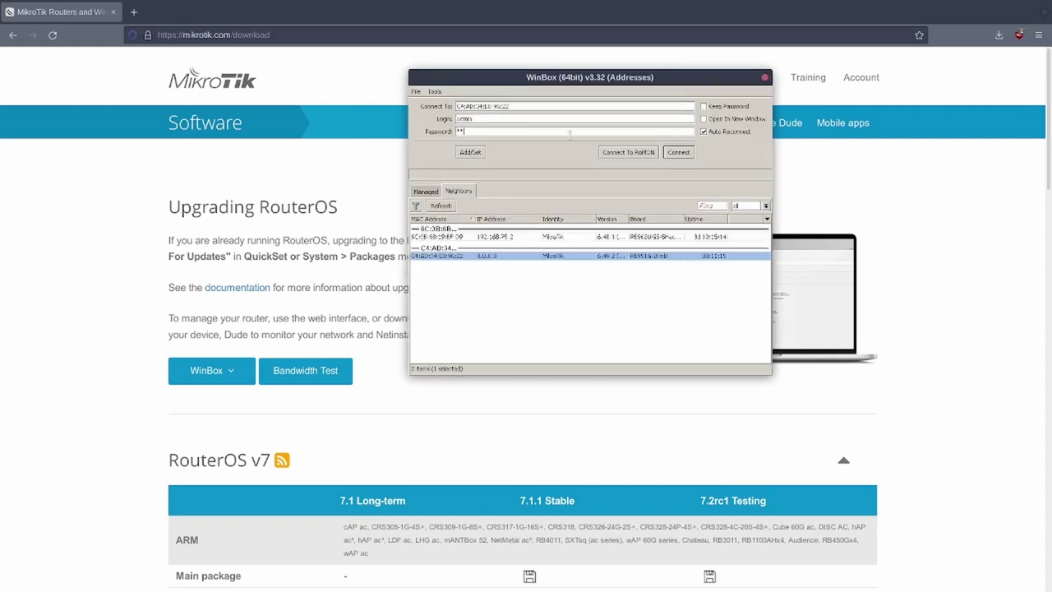
{"action": "key", "text": "Return"}
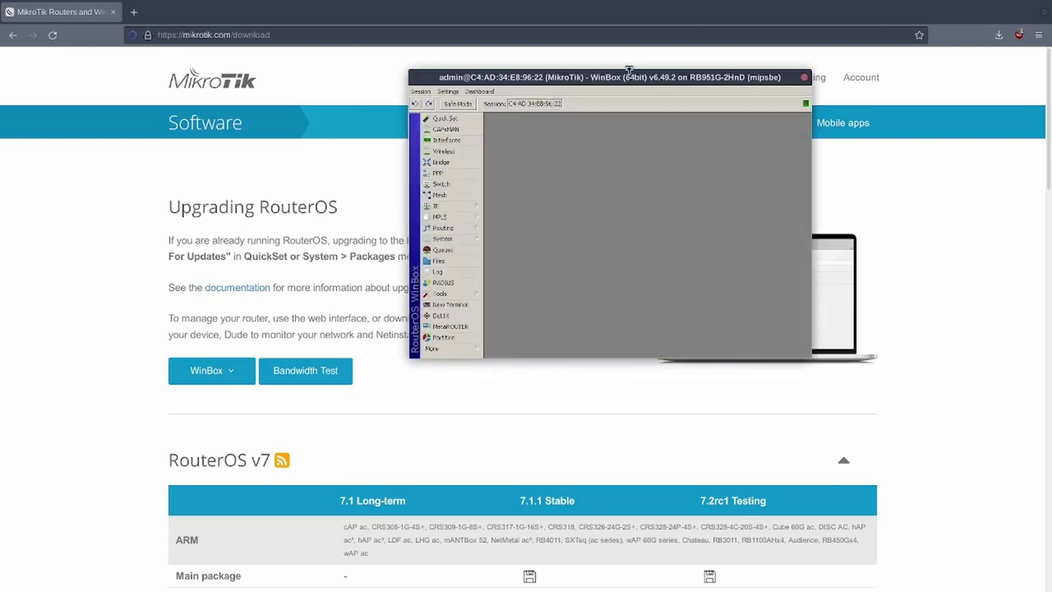
{"action": "double_click", "coordinate": [625, 75]}
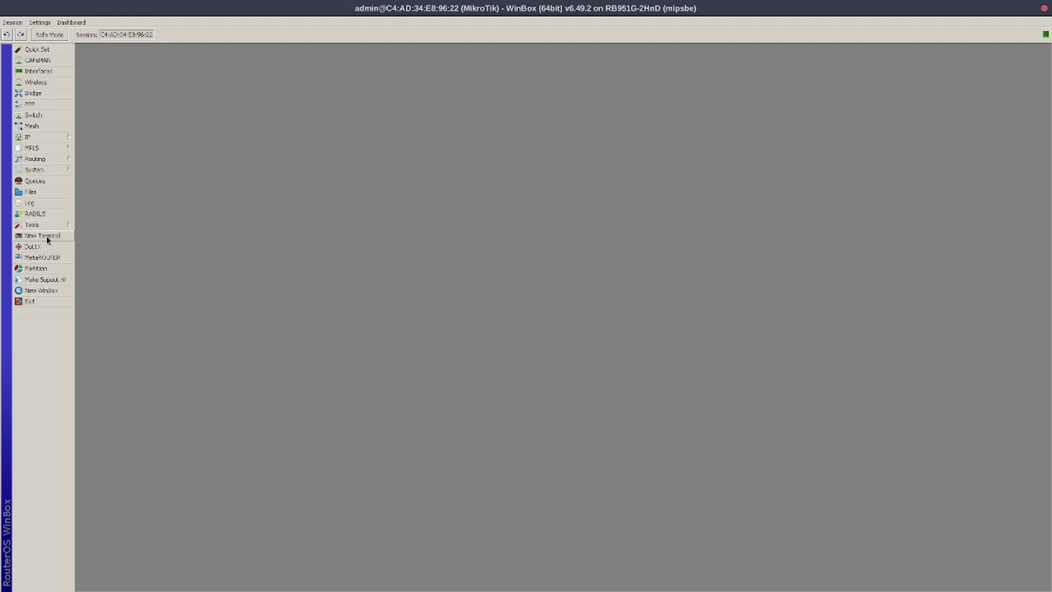
In a new terminal, list the router's IP addresses from the /ip address context
{"action": "left_click", "coordinate": [44, 236]}
{"action": "type", "text": "/ip address print"}
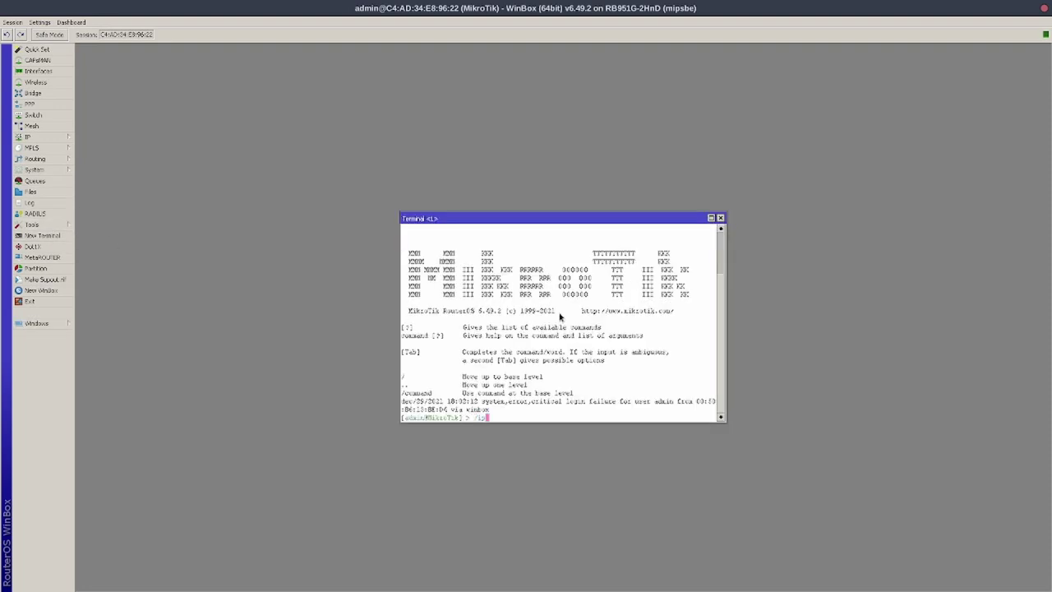
{"action": "key", "text": "Return"}
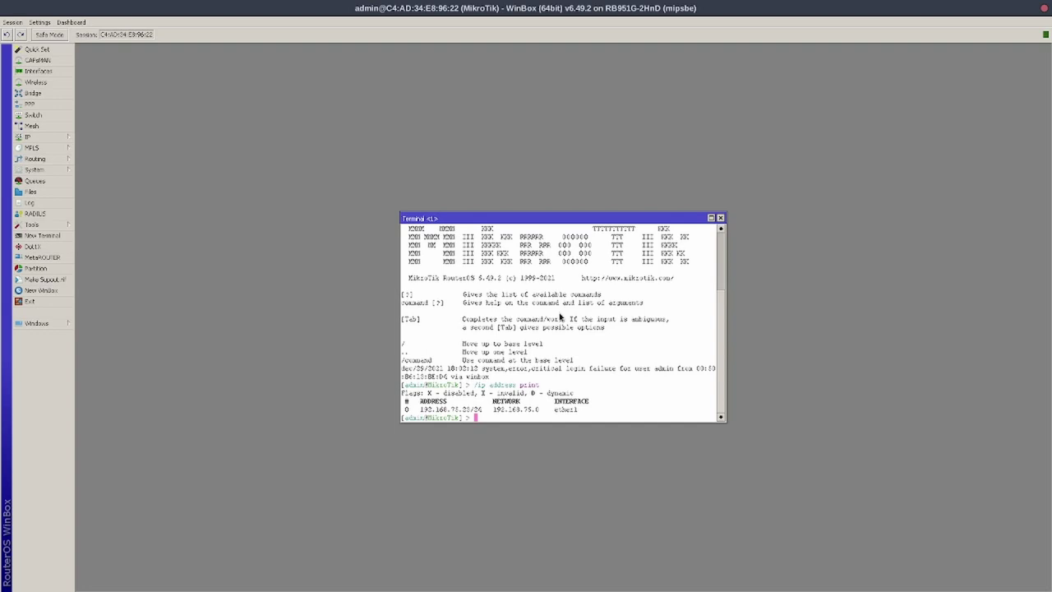
{"action": "type", "text": "rexo"}
{"action": "key", "text": "BackSpace"}
{"action": "key", "text": "BackSpace"}
{"action": "key", "text": "BackSpace"}
{"action": "key", "text": "BackSpace"}
{"action": "type", "text": "/ip address pr"}
{"action": "key", "text": "BackSpace"}
{"action": "key", "text": "BackSpace"}
{"action": "key", "text": "Return"}
{"action": "type", "text": "print"}
{"action": "key", "text": "Return"}
Remove the remaining ether1 address with remove 0 and confirm the list is empty
{"action": "type", "text": "remove 0"}
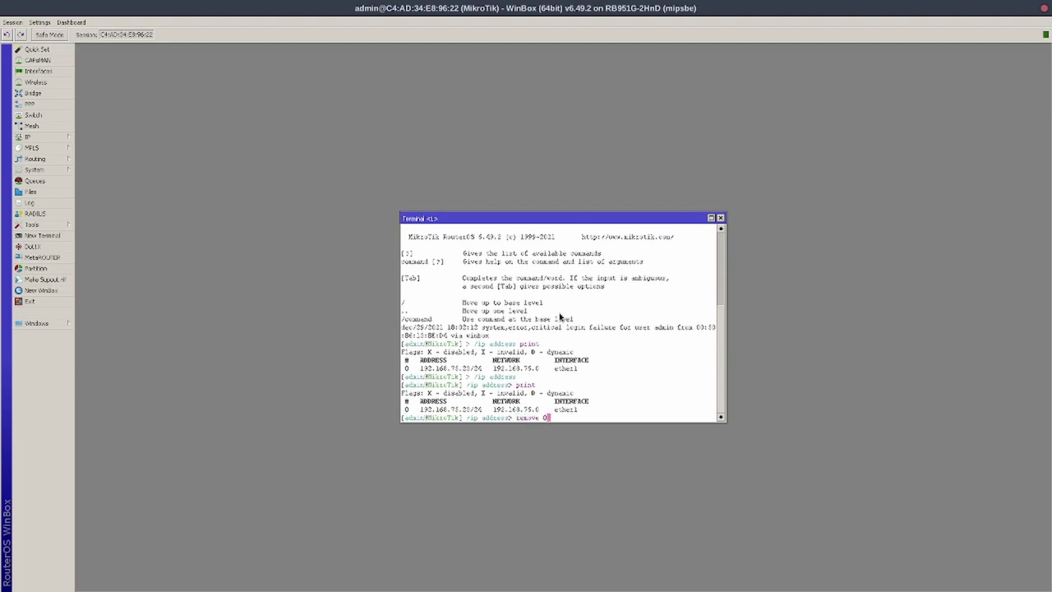
{"action": "key", "text": "Return"}
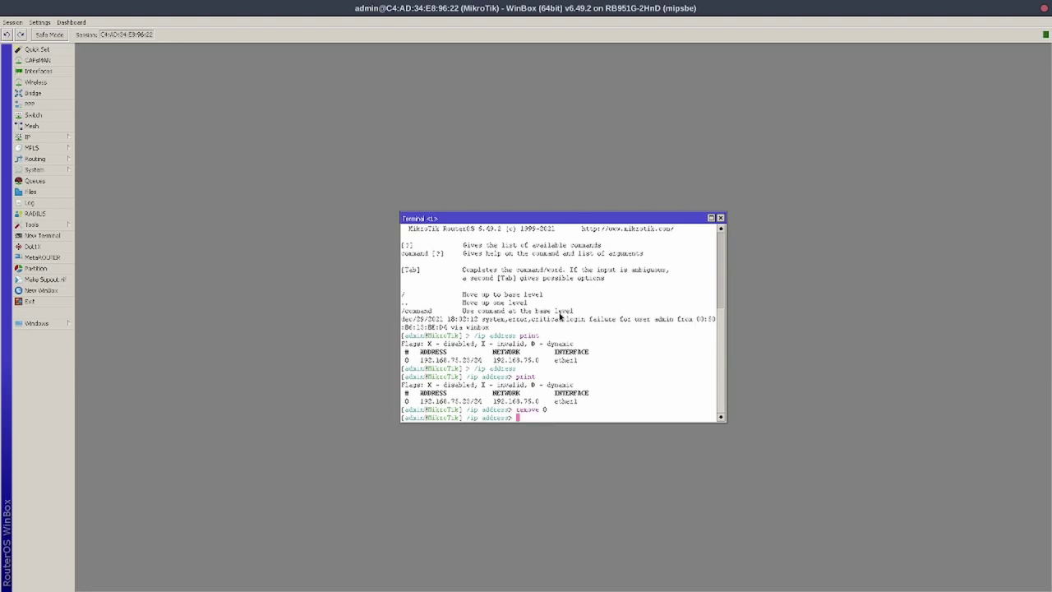
{"action": "type", "text": "print"}
{"action": "key", "text": "Return"}
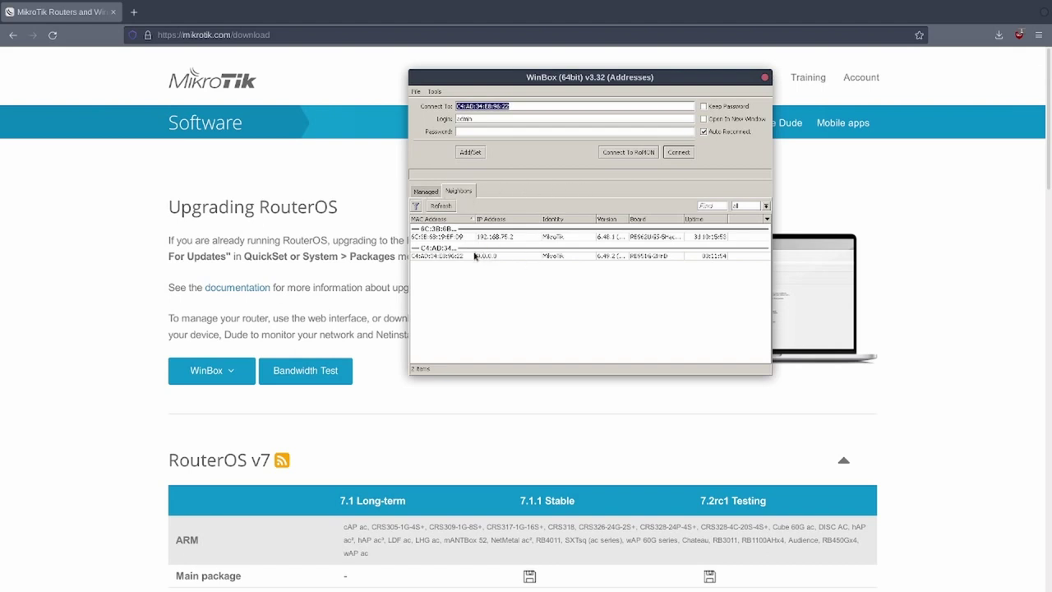
Log back into the RB951G-2HnD by MAC address and list its IP addresses, finding none
{"action": "left_click", "coordinate": [603, 256]}
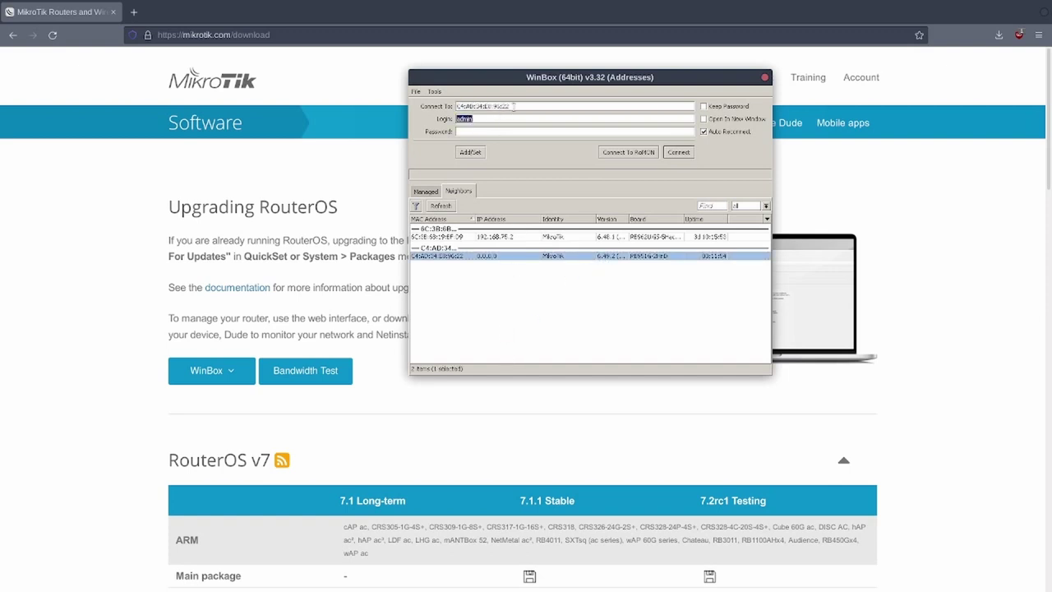
{"action": "left_click", "coordinate": [503, 131]}
{"action": "key", "text": "Return"}
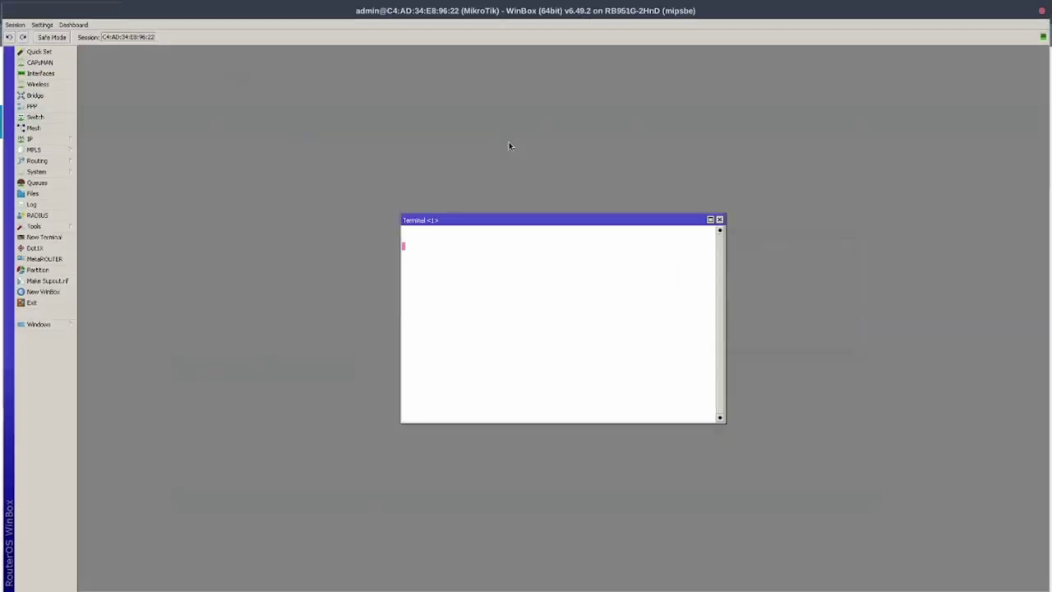
{"action": "type", "text": "/i"}
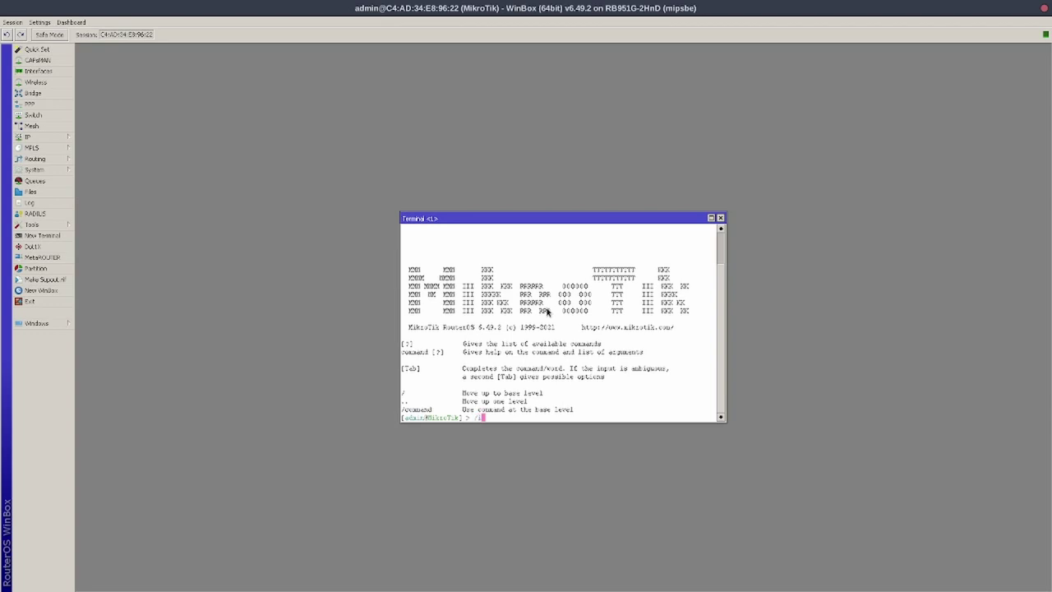
{"action": "type", "text": "p address print"}
{"action": "key", "text": "Return"}
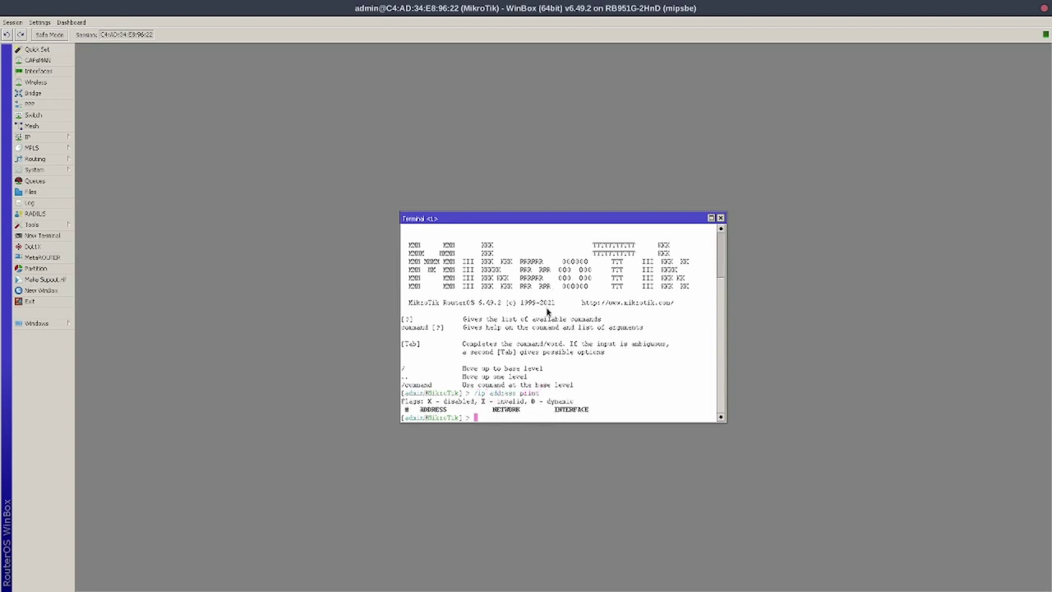
{"action": "type", "text": "/ip address> print"}
{"action": "key", "text": "Return"}
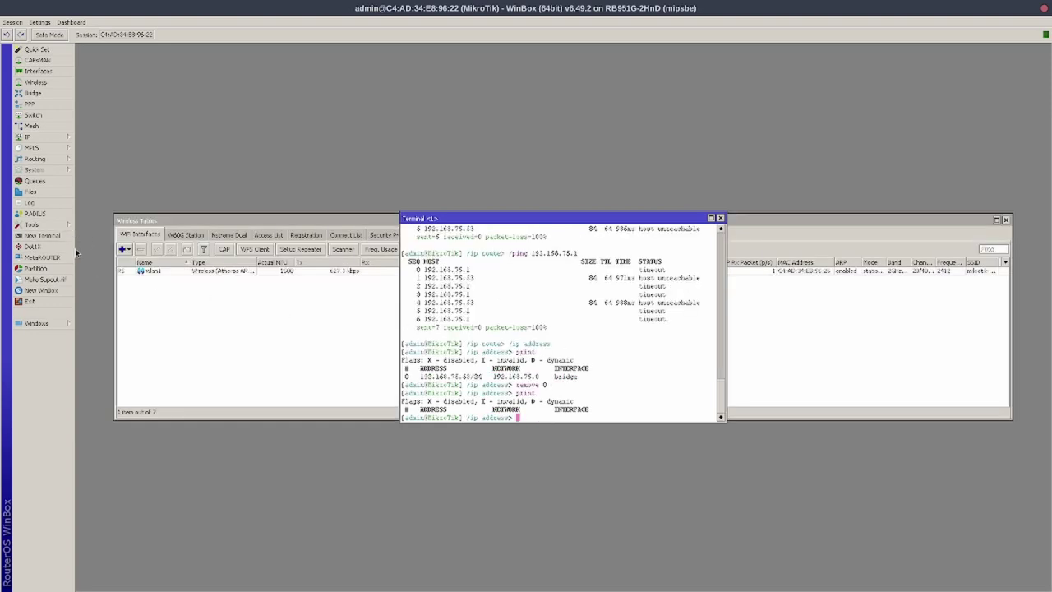
Add a new DHCP client on the bridge interface and apply it
{"action": "left_click", "coordinate": [33, 136]}
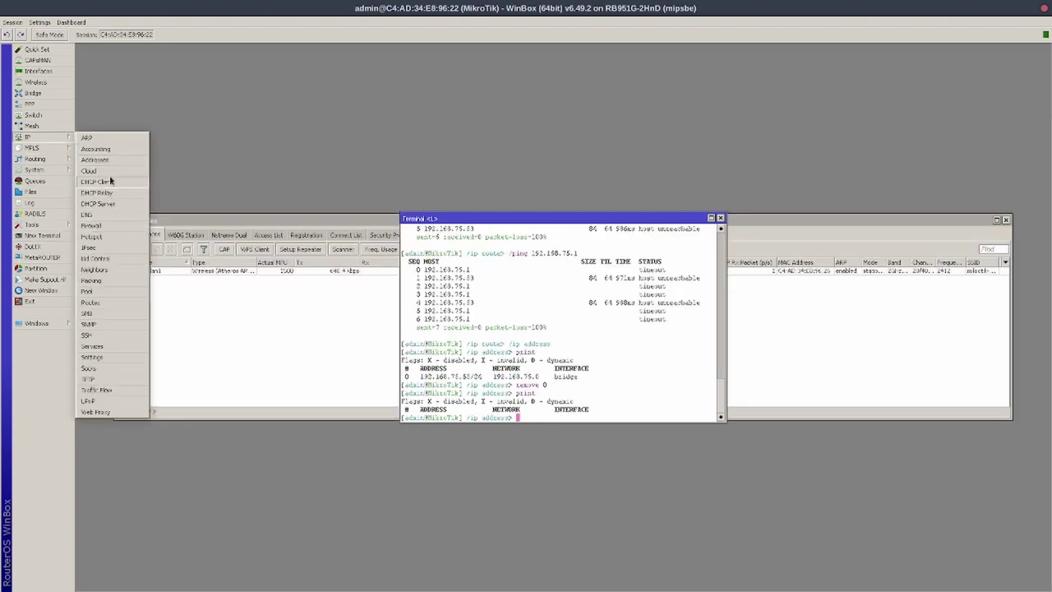
{"action": "left_click", "coordinate": [97, 181]}
{"action": "left_click", "coordinate": [443, 249]}
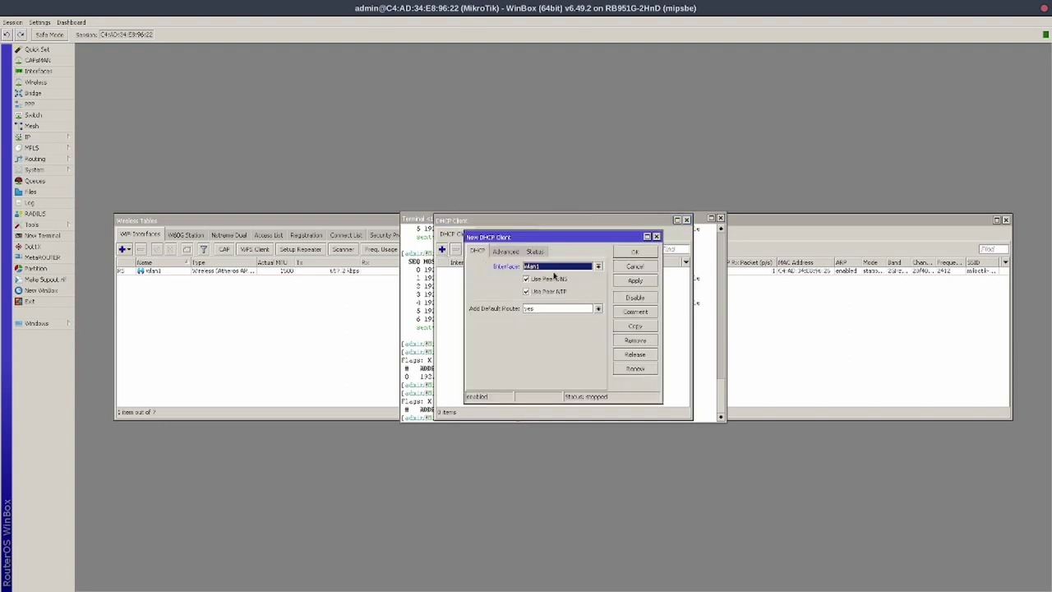
{"action": "left_click", "coordinate": [598, 266]}
{"action": "left_click", "coordinate": [598, 274]}
{"action": "left_click", "coordinate": [506, 252]}
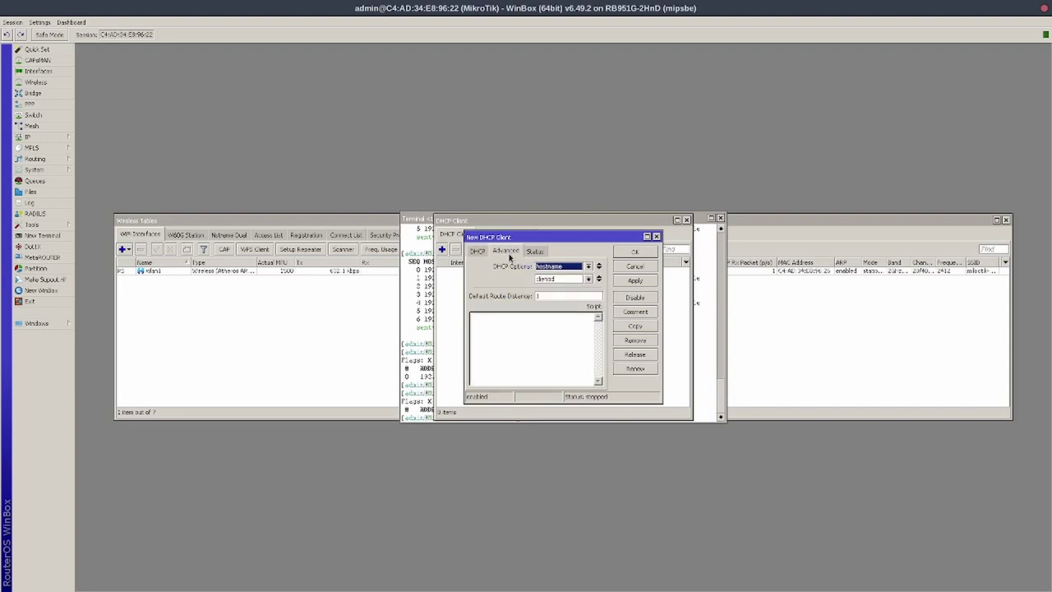
{"action": "left_click", "coordinate": [535, 252]}
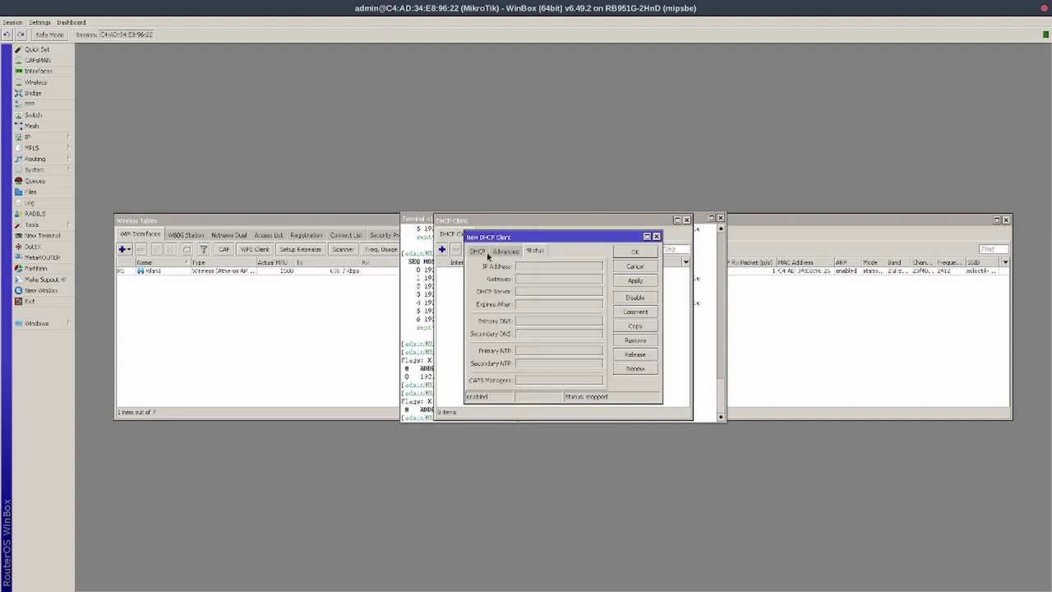
{"action": "left_click", "coordinate": [489, 254]}
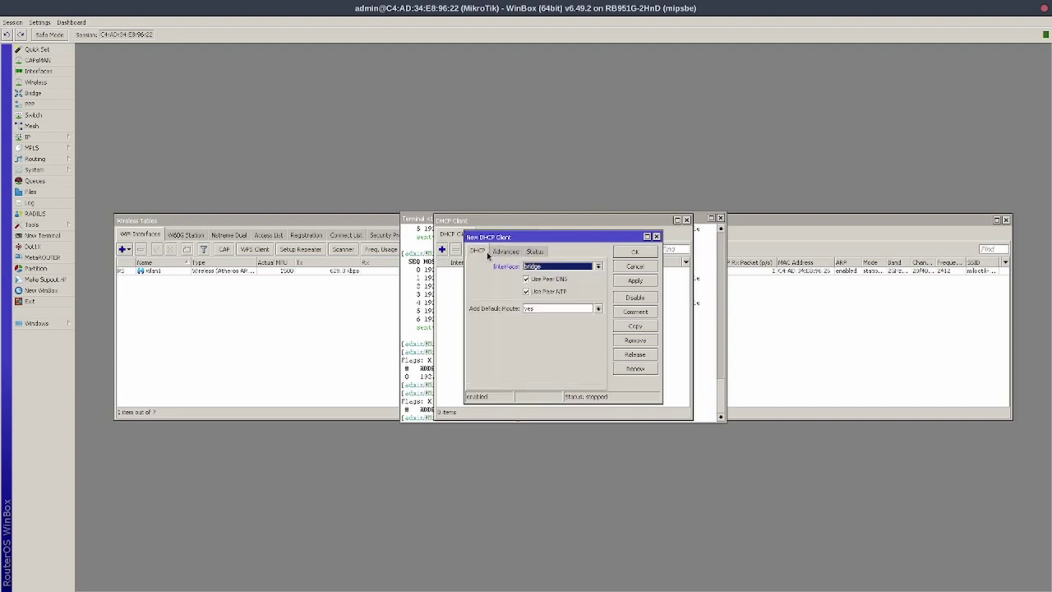
{"action": "left_click", "coordinate": [635, 281]}
{"action": "left_click", "coordinate": [634, 252]}
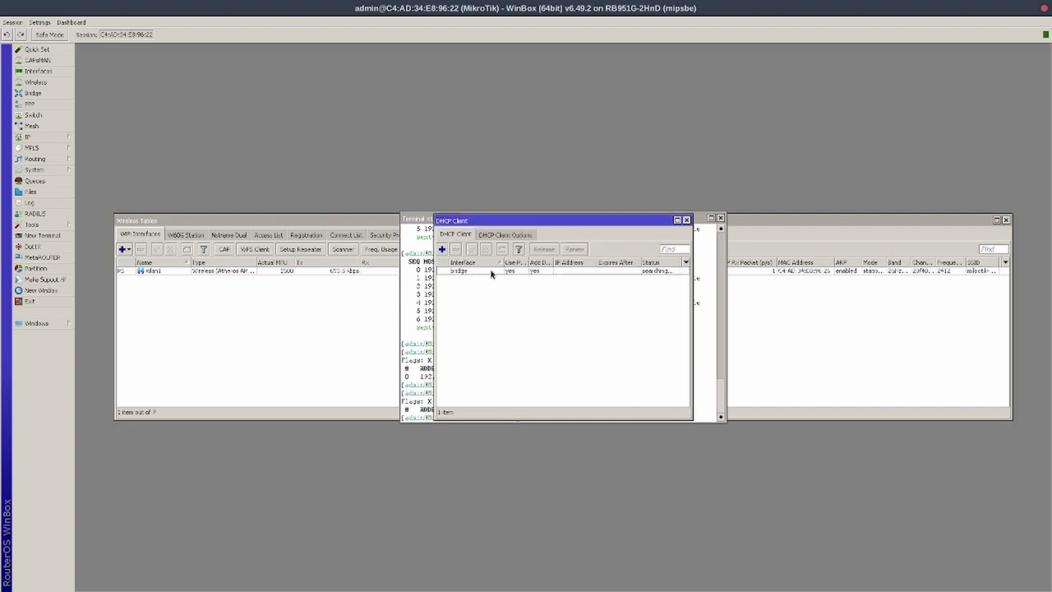
Close the client list, confirm the 192.168.77.104/24 lease via /ip address print, and close the terminal
{"action": "left_click", "coordinate": [489, 271]}
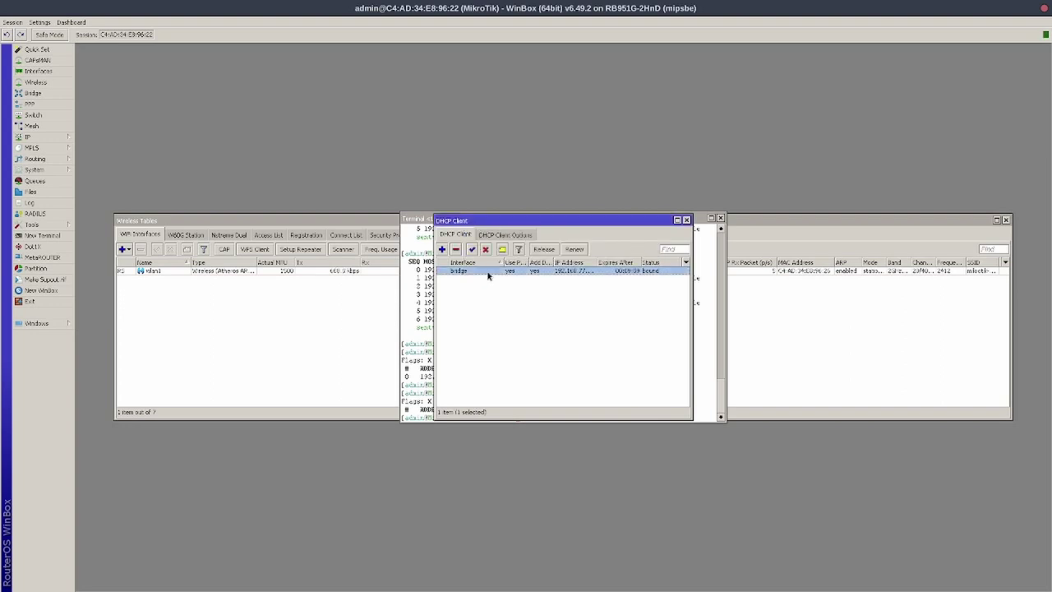
{"action": "left_click_drag", "start_coordinate": [598, 262], "coordinate": [619, 261]}
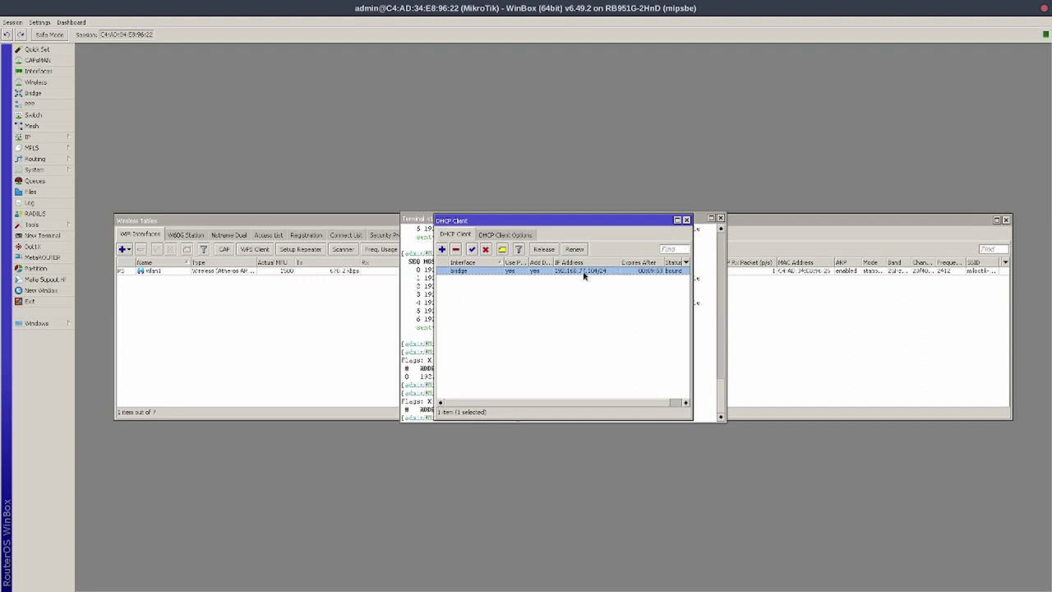
{"action": "left_click", "coordinate": [687, 221]}
{"action": "type", "text": "/ip address print"}
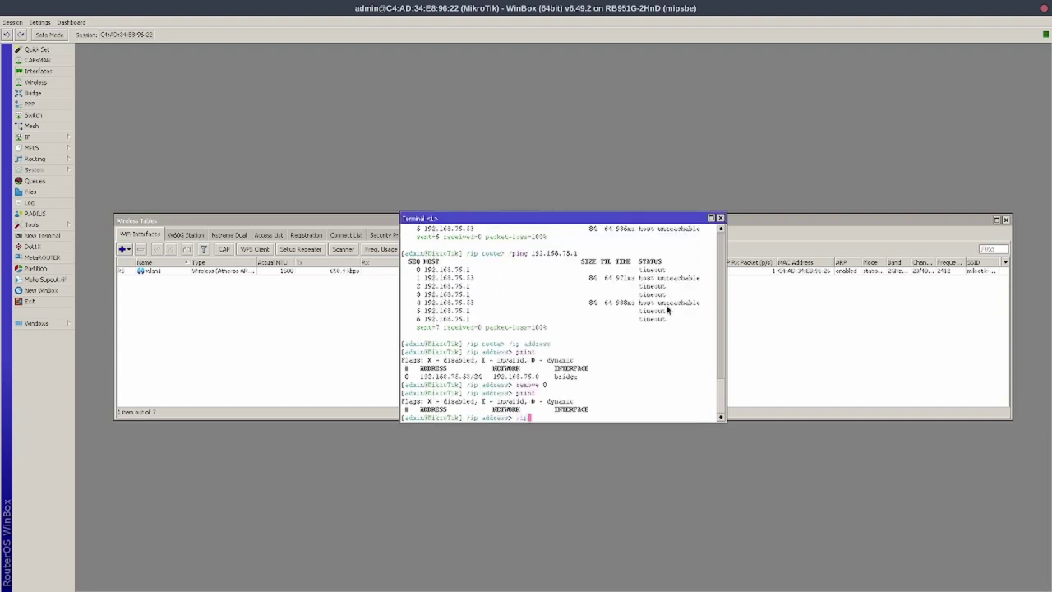
{"action": "key", "text": "Return"}
{"action": "left_click", "coordinate": [720, 217]}
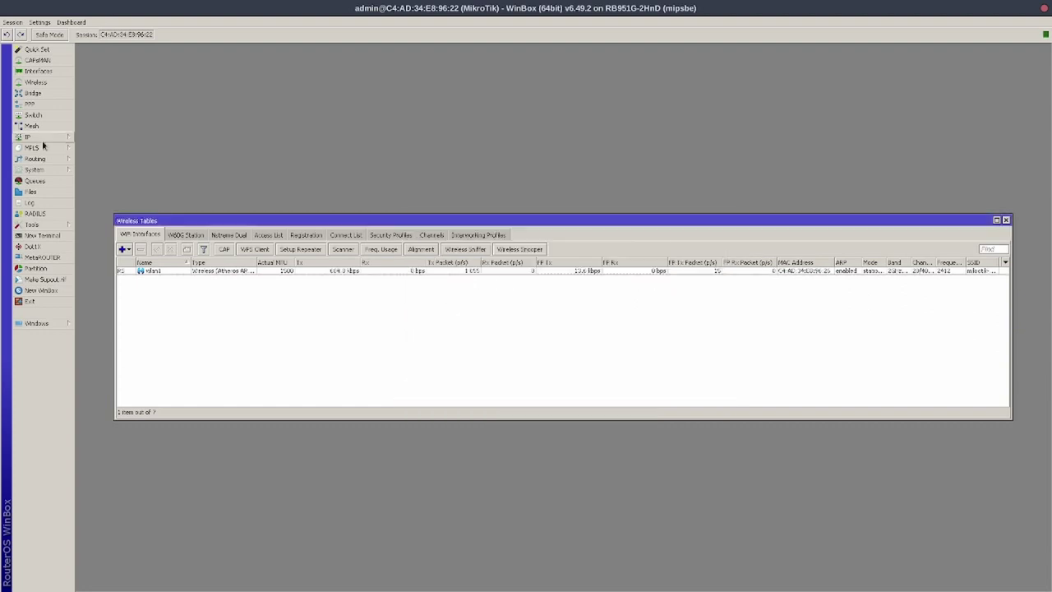
Delete the defconf DHCP server and its 192.168.88.0/24 network
{"action": "left_click", "coordinate": [43, 141]}
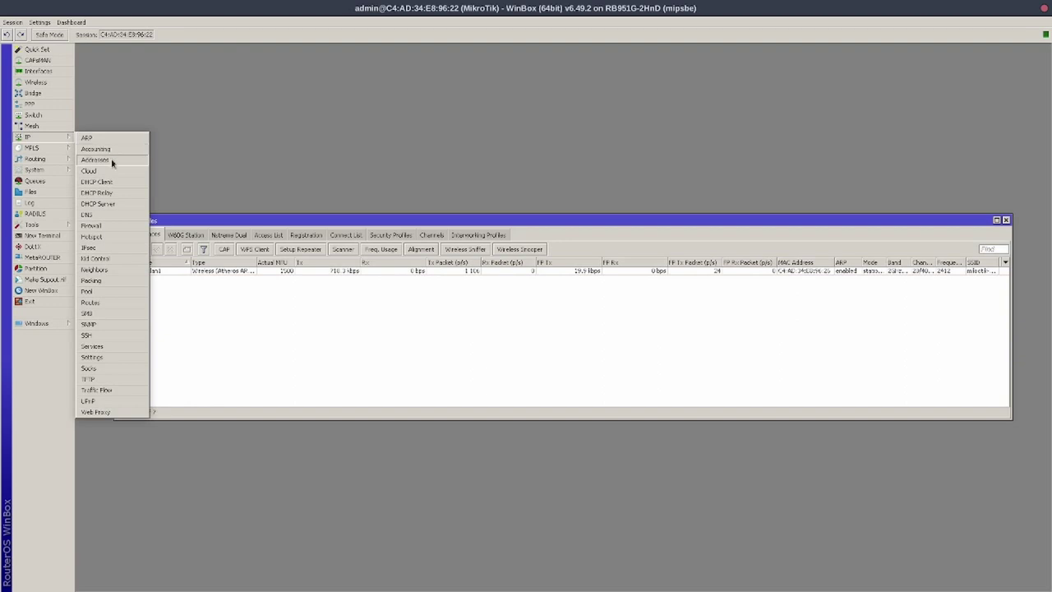
{"action": "left_click", "coordinate": [110, 205]}
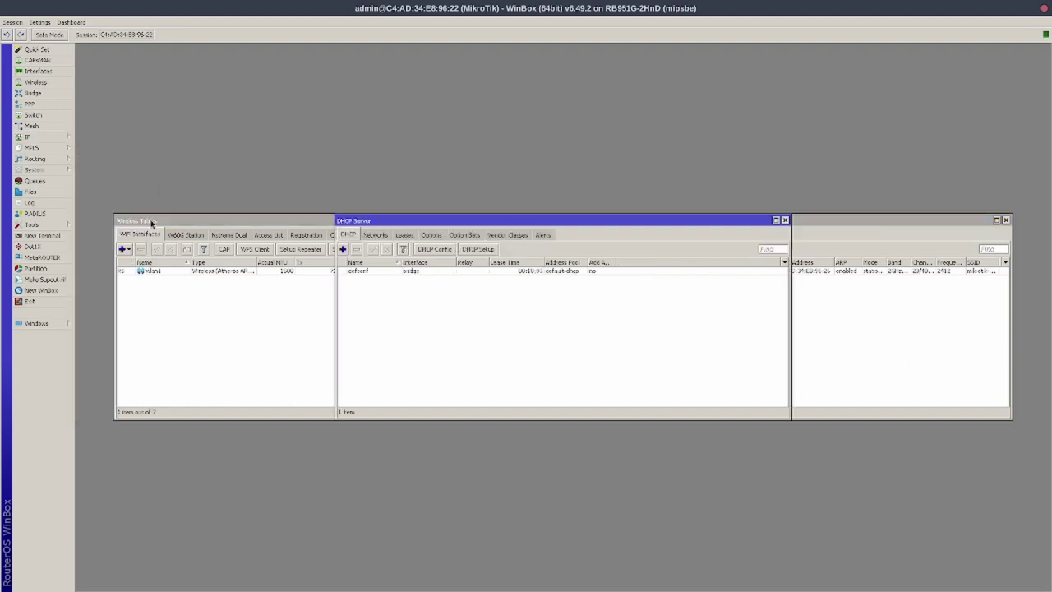
{"action": "left_click", "coordinate": [408, 272]}
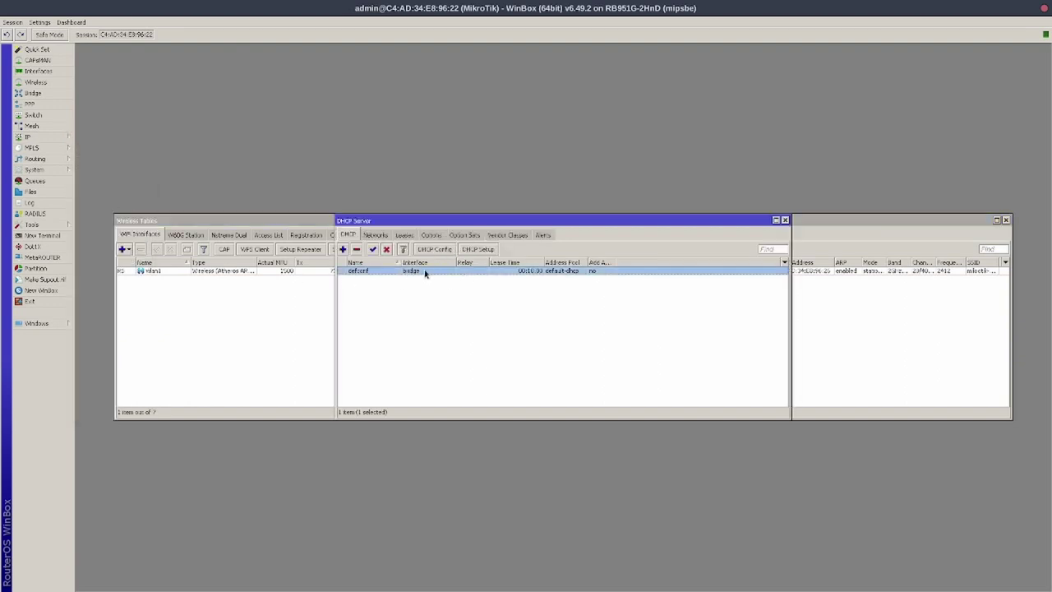
{"action": "left_click", "coordinate": [356, 249]}
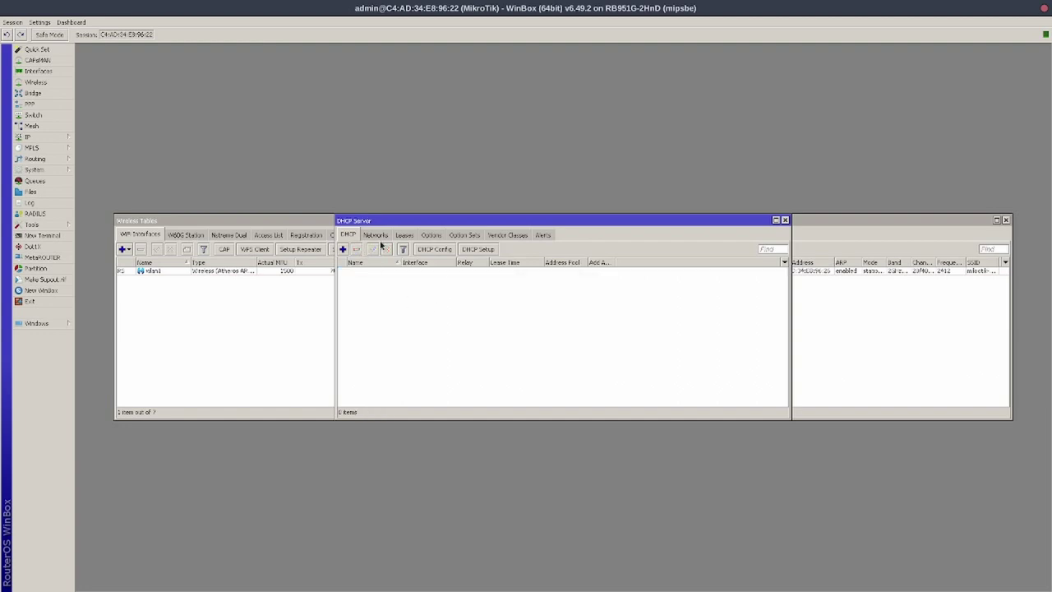
{"action": "left_click", "coordinate": [381, 237]}
{"action": "left_click", "coordinate": [384, 276]}
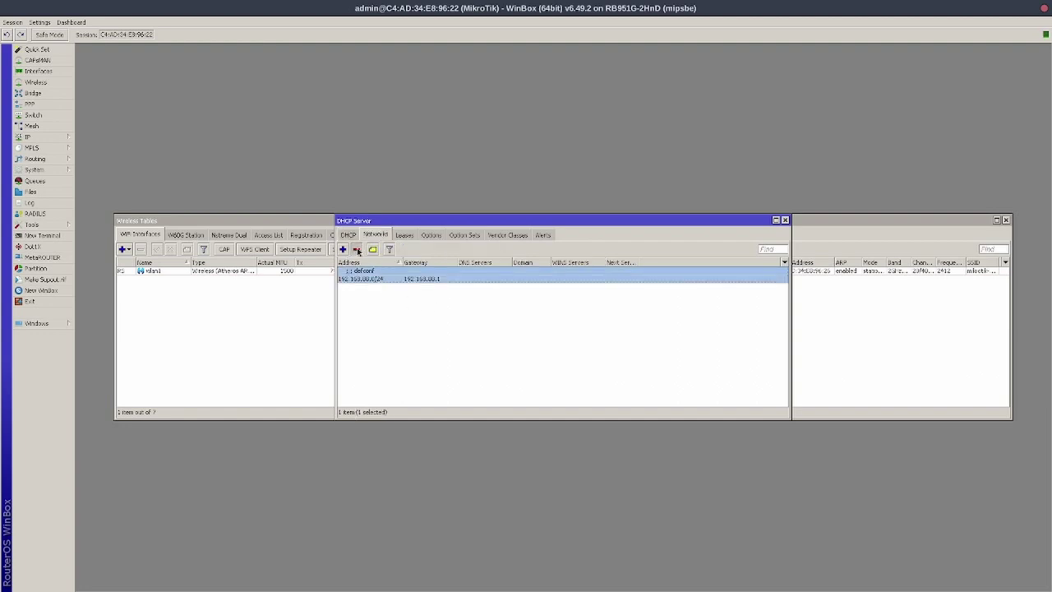
{"action": "left_click", "coordinate": [357, 249]}
Delete both DHCP leases, review the remaining tabs, and close the DHCP Server window
{"action": "left_click", "coordinate": [403, 235]}
{"action": "left_click", "coordinate": [407, 272]}
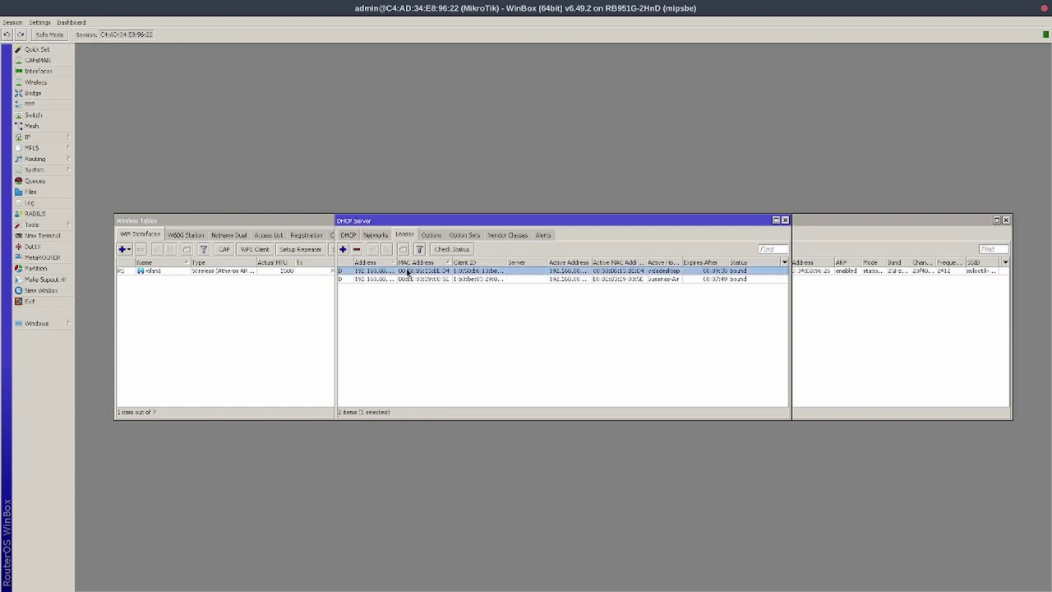
{"action": "left_click", "coordinate": [356, 249]}
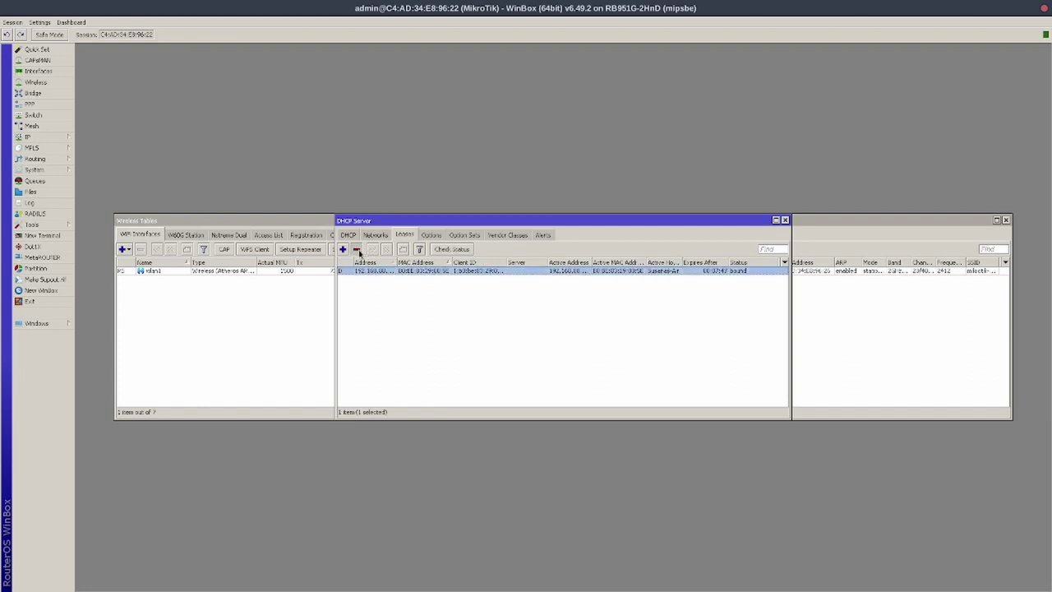
{"action": "left_click", "coordinate": [357, 249]}
{"action": "left_click", "coordinate": [431, 235]}
{"action": "left_click", "coordinate": [465, 235]}
{"action": "left_click", "coordinate": [506, 235]}
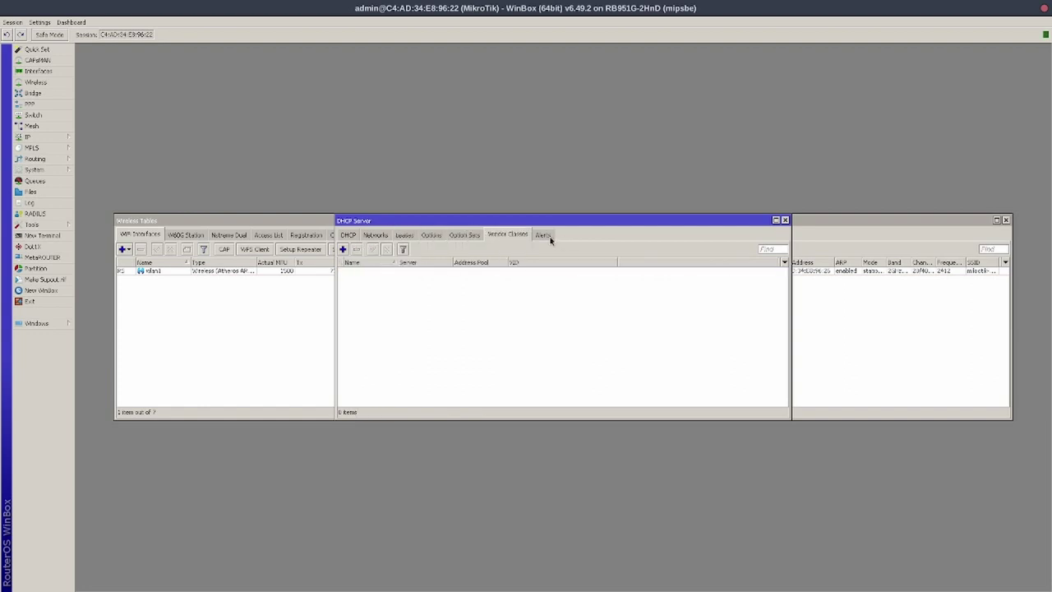
{"action": "left_click", "coordinate": [544, 236]}
{"action": "left_click", "coordinate": [349, 235]}
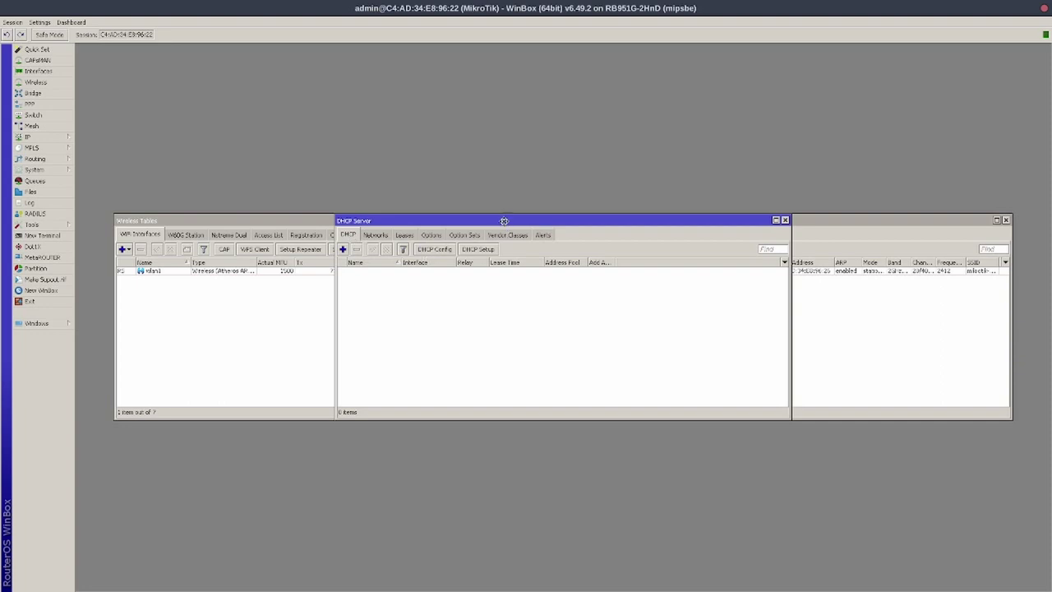
{"action": "left_click_drag", "start_coordinate": [504, 221], "coordinate": [503, 293]}
{"action": "left_click", "coordinate": [775, 291]}
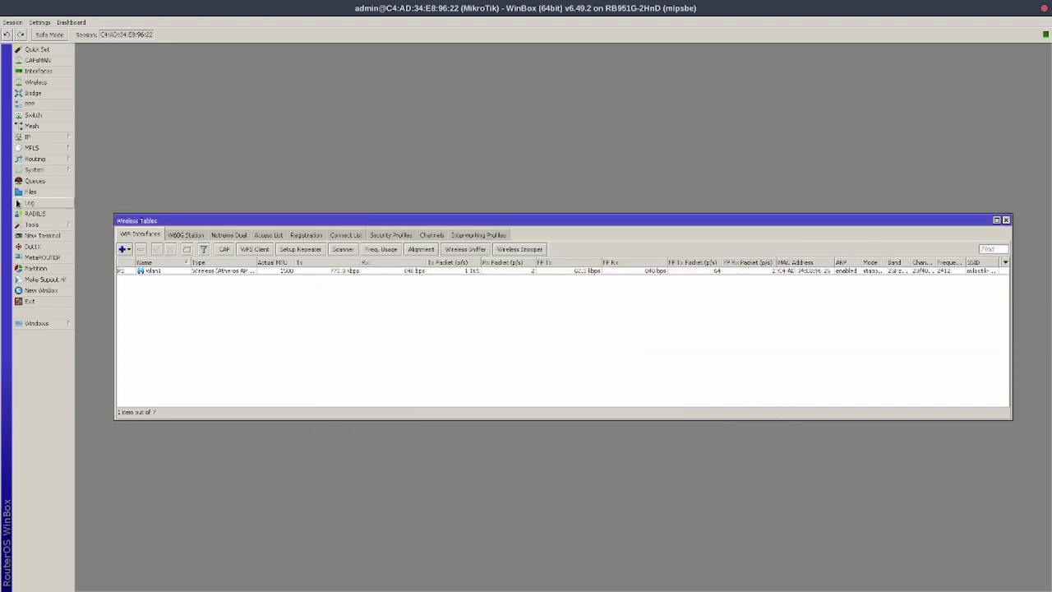
Create a new DHCP relay named mikrotik-home on the bridge interface
{"action": "left_click", "coordinate": [37, 137]}
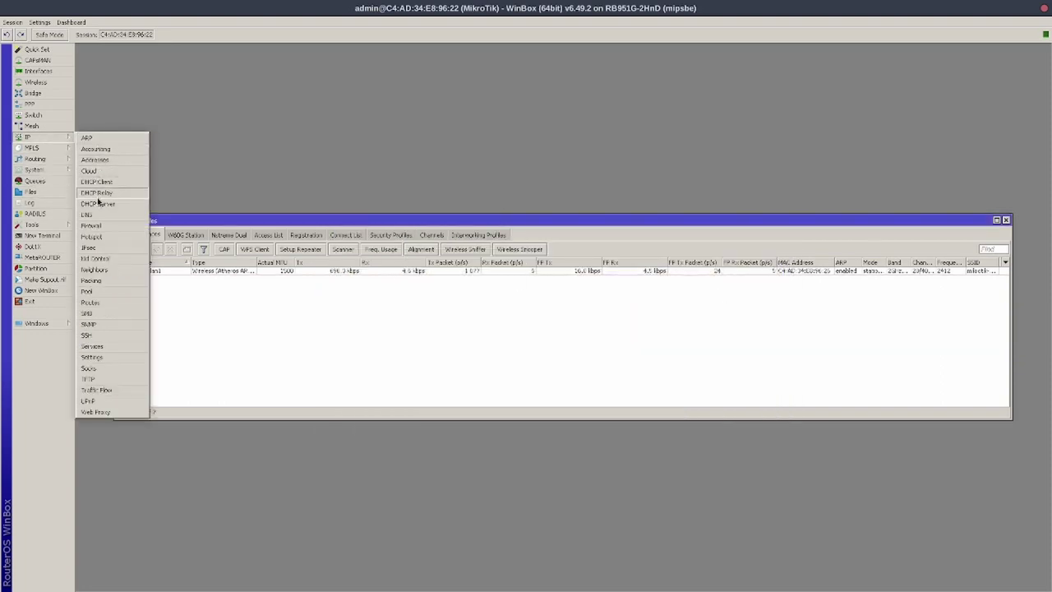
{"action": "left_click", "coordinate": [101, 194]}
{"action": "left_click", "coordinate": [450, 244]}
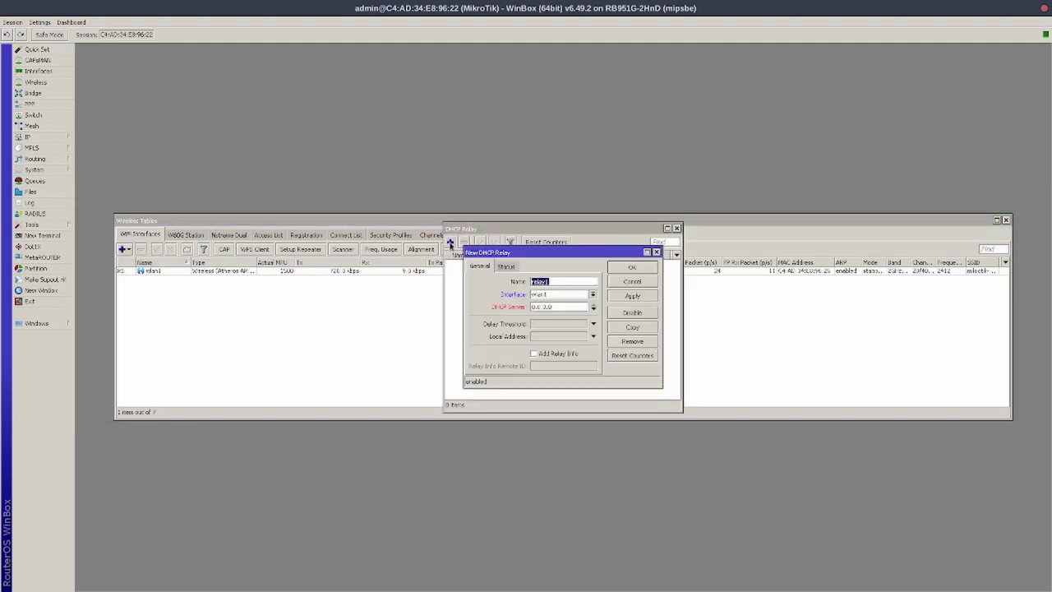
{"action": "left_click", "coordinate": [568, 281]}
{"action": "double_click", "coordinate": [567, 281]}
{"action": "type", "text": "mikrotik home"}
{"action": "left_click", "coordinate": [593, 294]}
{"action": "left_click", "coordinate": [593, 297]}
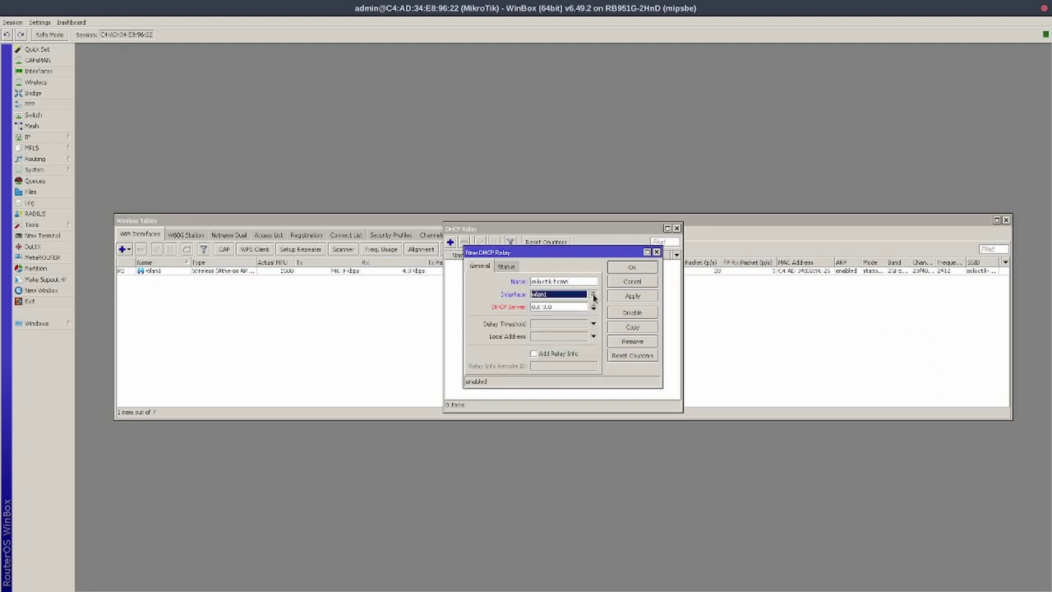
{"action": "left_click", "coordinate": [593, 294]}
{"action": "left_click", "coordinate": [584, 304]}
Set the relay's DHCP server to 192.168.77.1 and local address to 192.168.77.104
{"action": "left_click", "coordinate": [569, 307]}
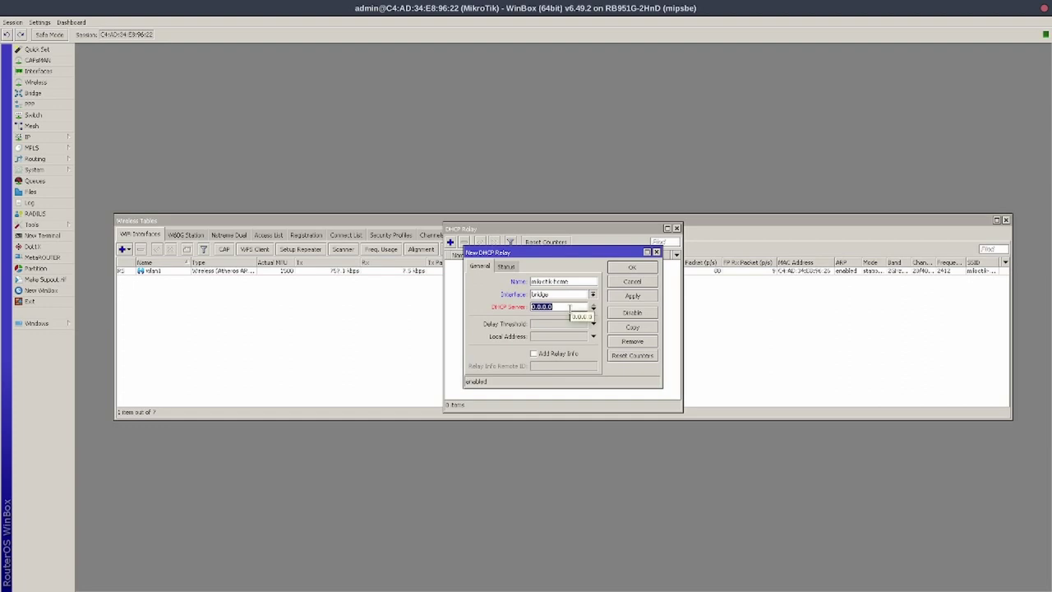
{"action": "type", "text": "192.168.77.1"}
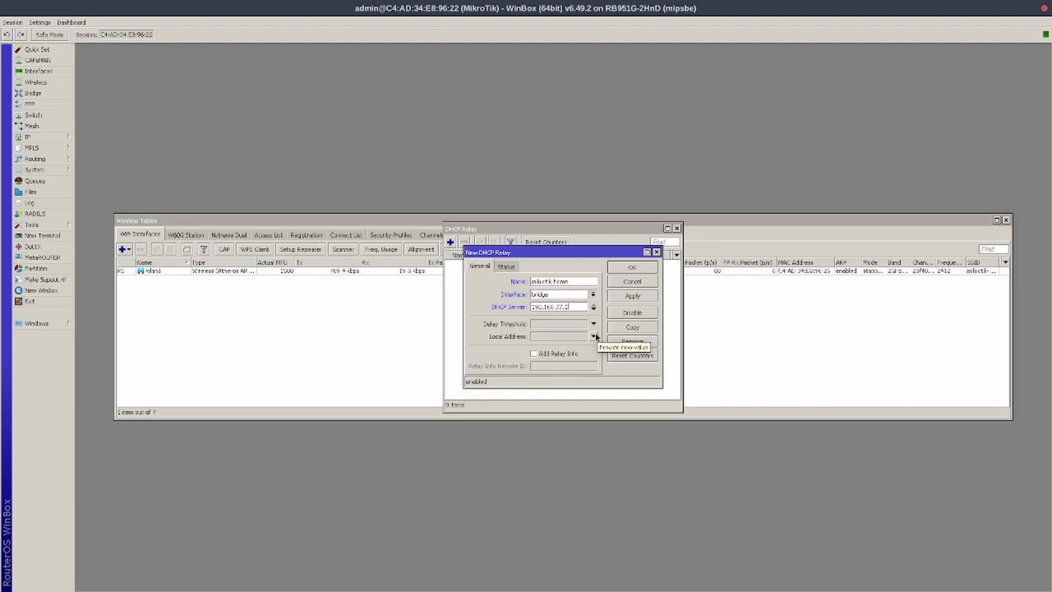
{"action": "left_click", "coordinate": [593, 336]}
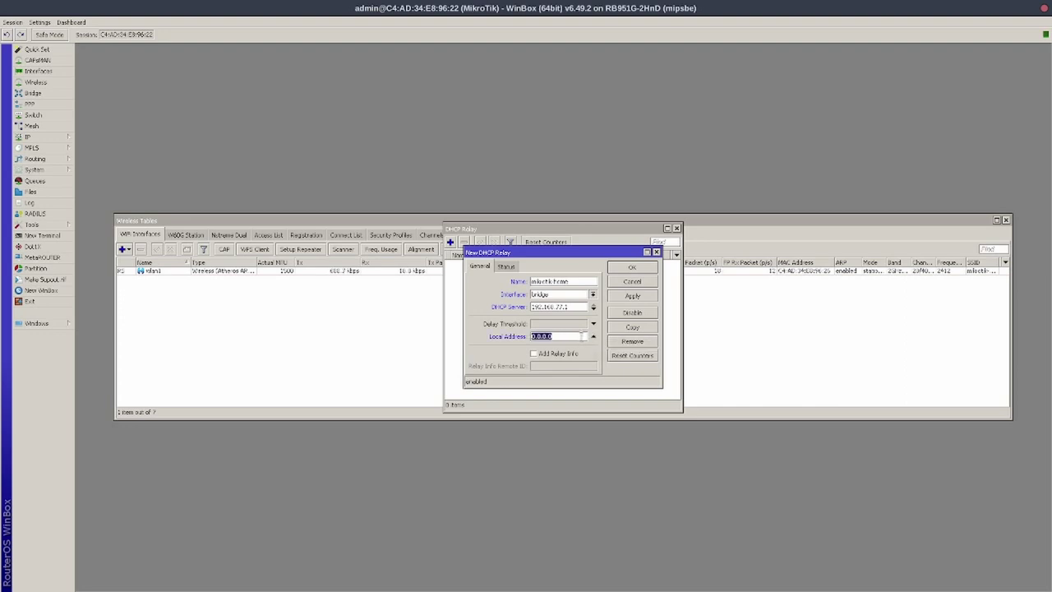
{"action": "type", "text": "192.168.77.104"}
{"action": "left_click", "coordinate": [42, 236]}
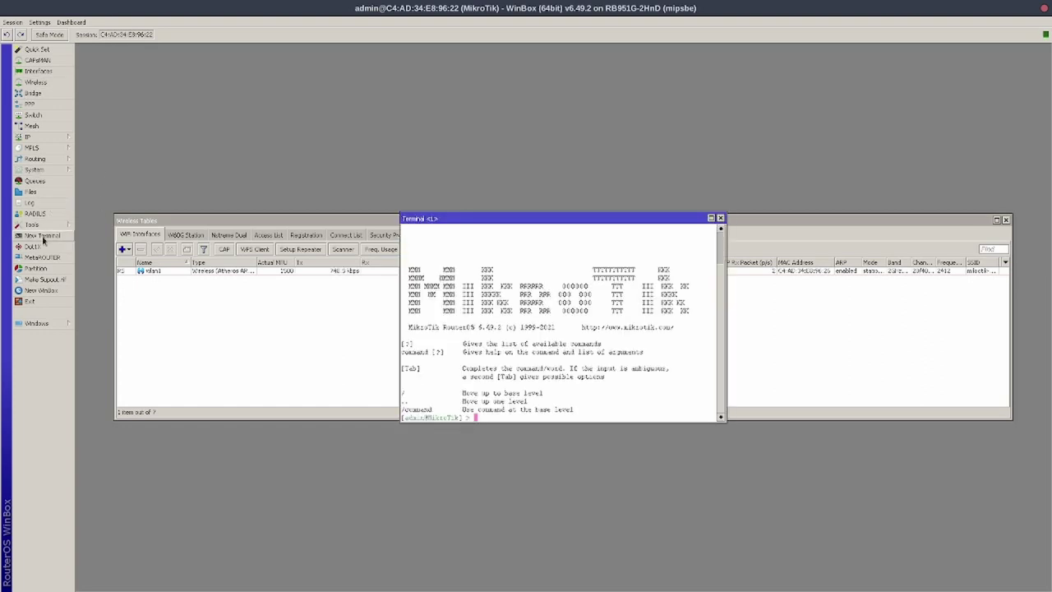
Confirm 192.168.77.104/24 on bridge in the terminal, then save the mikrotik-home relay
{"action": "type", "text": "/wi address print"}
{"action": "key", "text": "Return"}
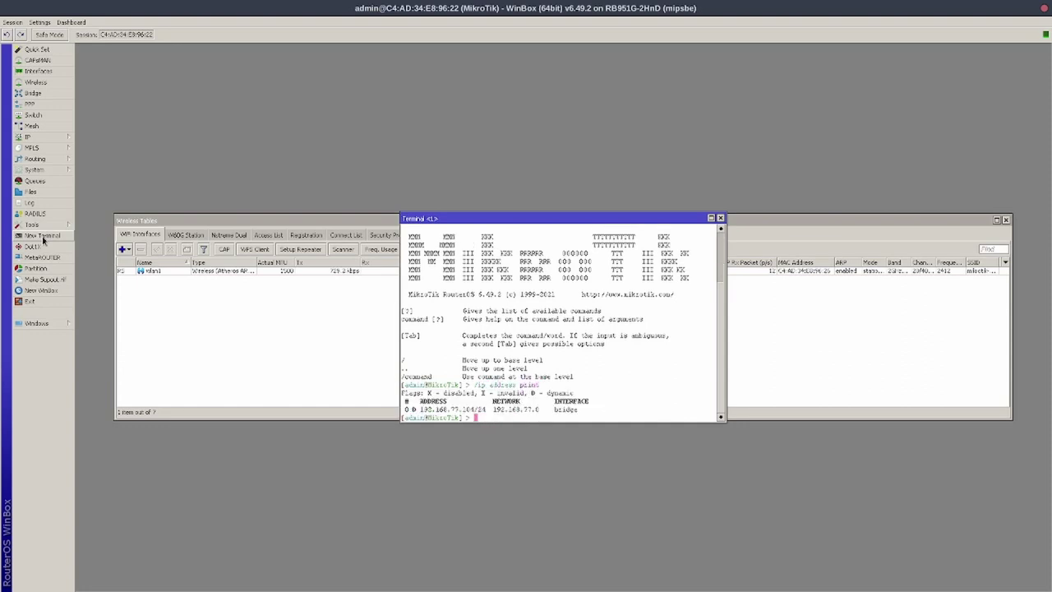
{"action": "left_click_drag", "start_coordinate": [653, 212], "coordinate": [692, 407]}
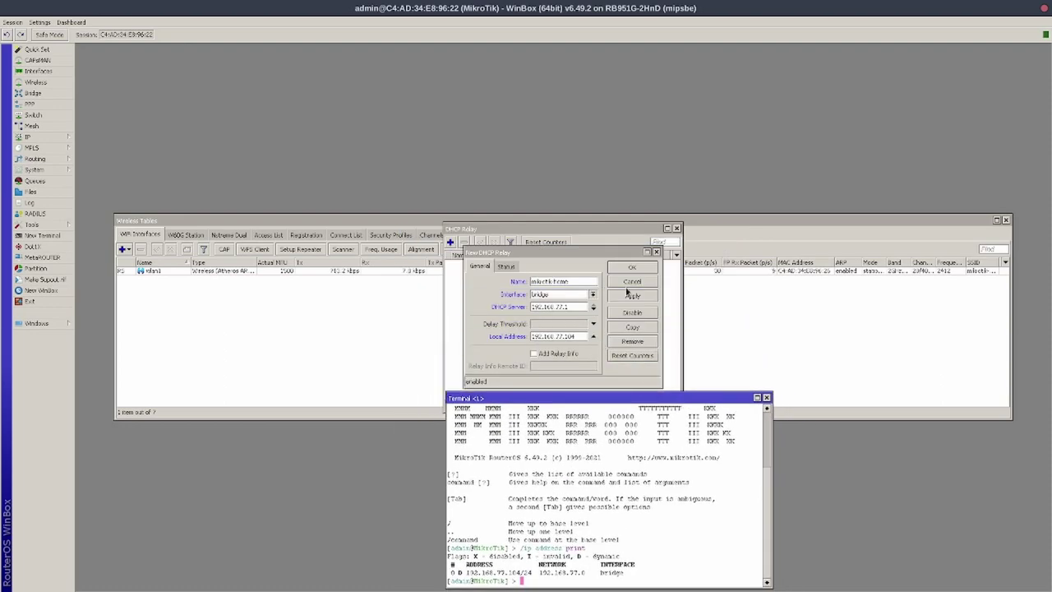
{"action": "left_click", "coordinate": [633, 296]}
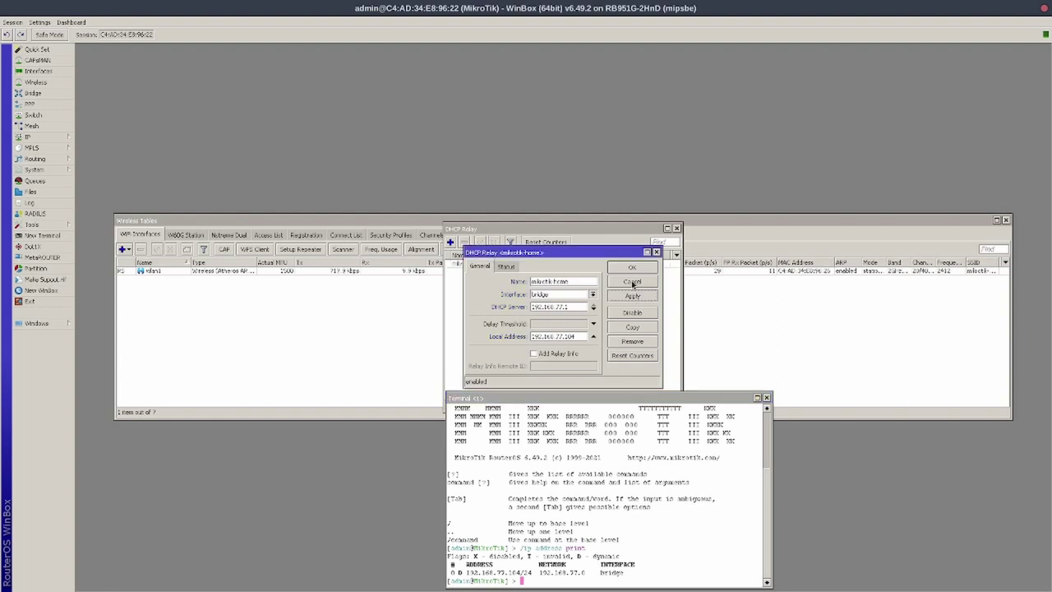
{"action": "left_click", "coordinate": [630, 270]}
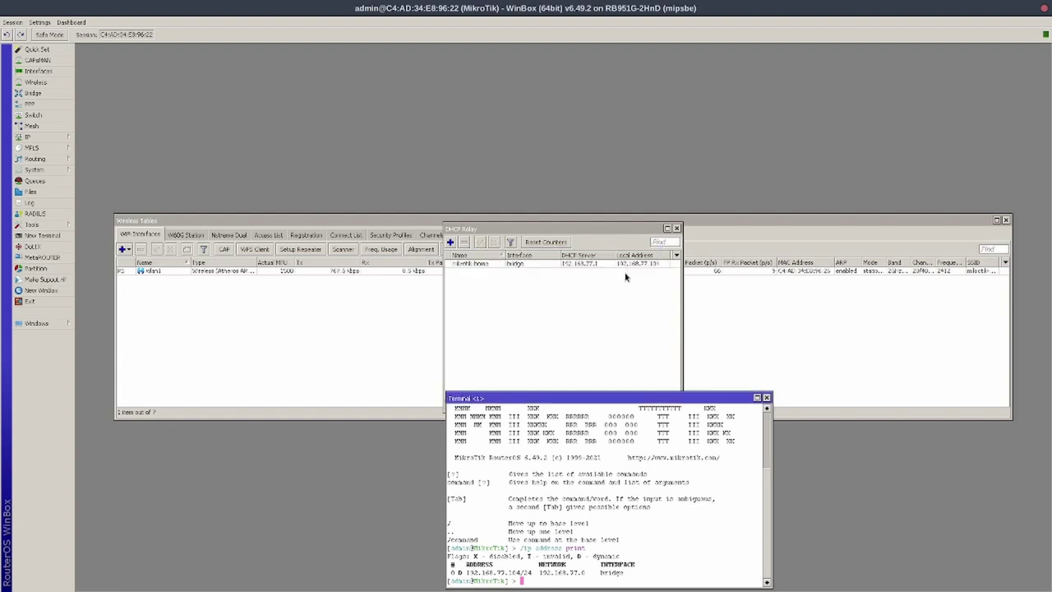
Rearrange the DHCP Relay list, Wireless Tables and terminal windows on screen
{"action": "left_click", "coordinate": [603, 225]}
{"action": "left_click_drag", "start_coordinate": [603, 223], "coordinate": [679, 53]}
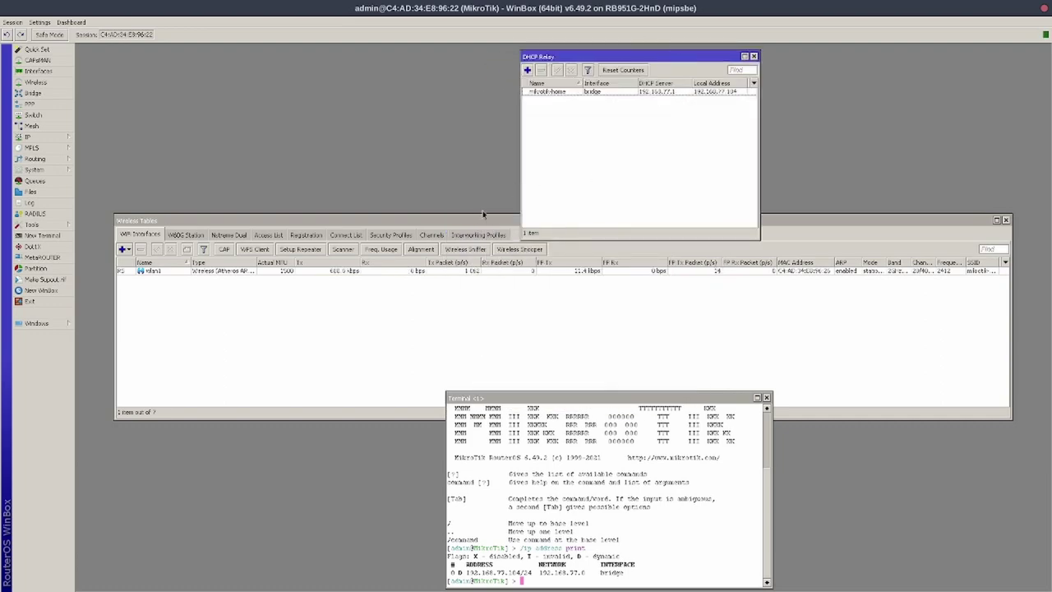
{"action": "left_click_drag", "start_coordinate": [477, 217], "coordinate": [472, 224]}
{"action": "left_click", "coordinate": [587, 480]}
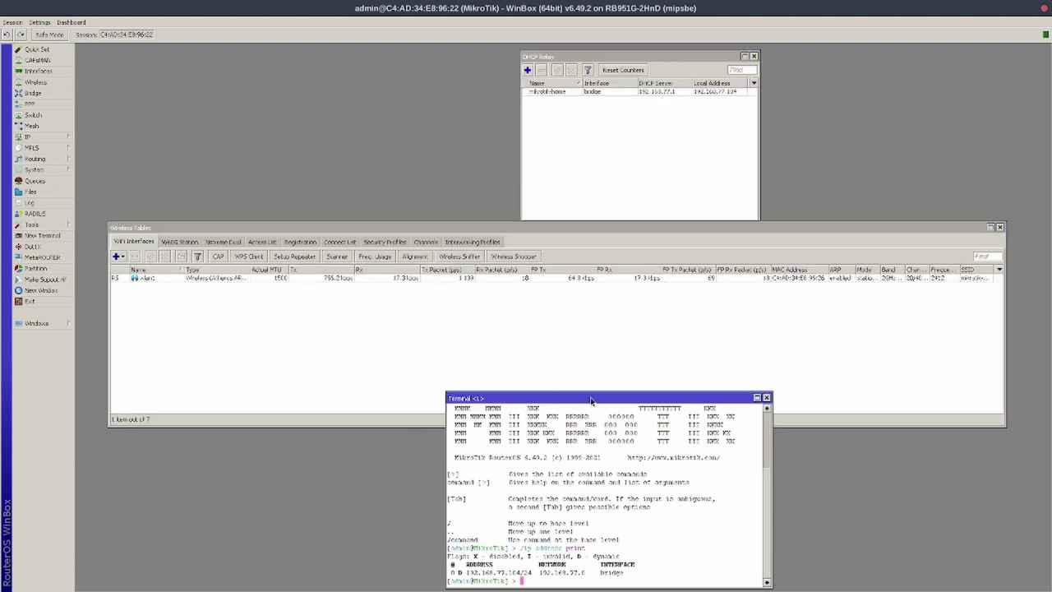
{"action": "left_click_drag", "start_coordinate": [592, 399], "coordinate": [682, 311]}
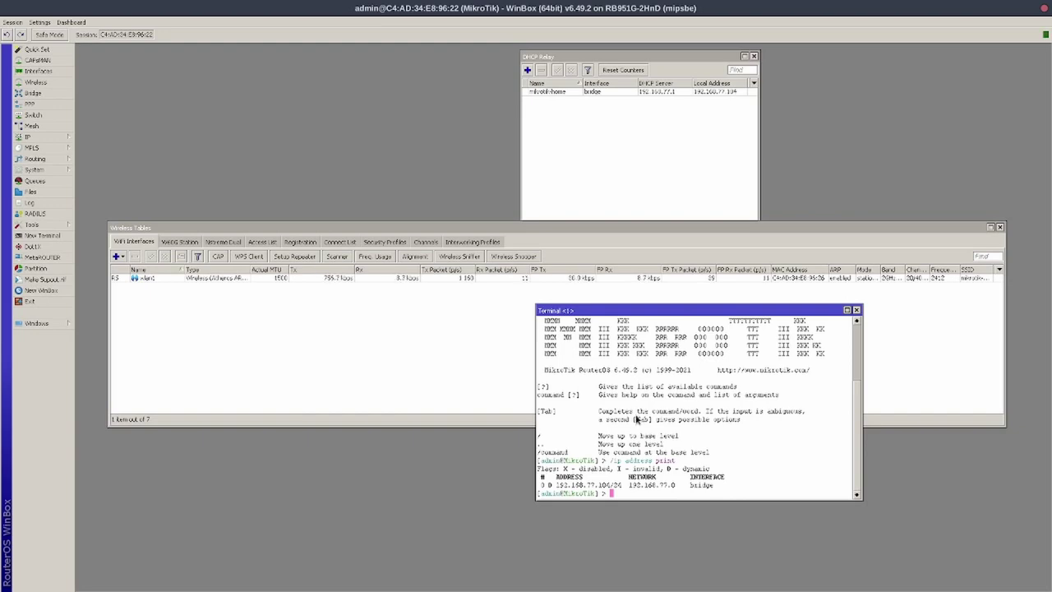
Stop all running dhclient processes with killall dhclient and recheck eth3's status
{"action": "key", "text": "alt+Tab"}
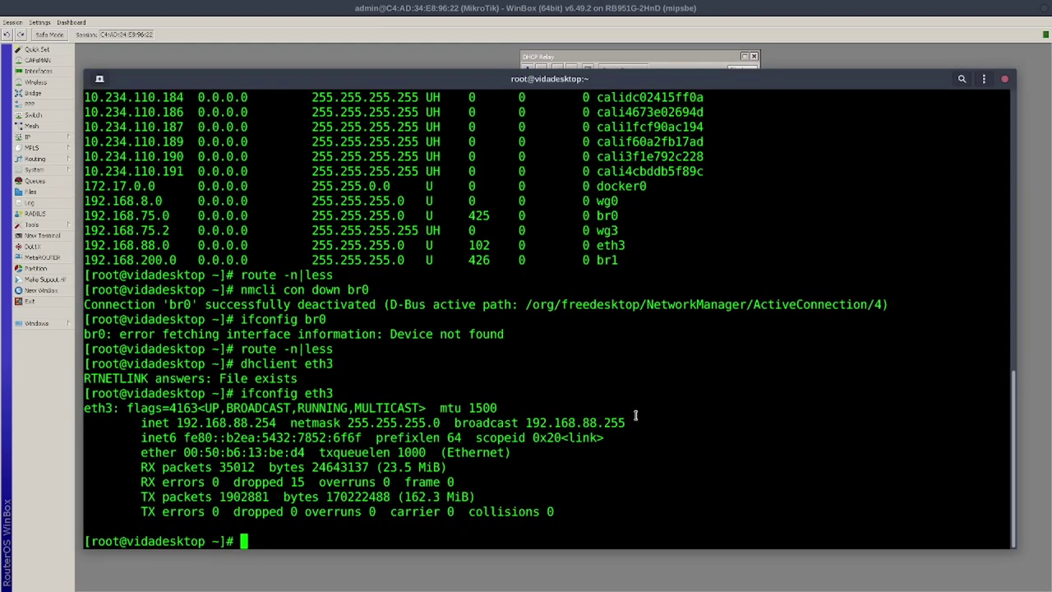
{"action": "key", "text": "Up"}
{"action": "key", "text": "Return"}
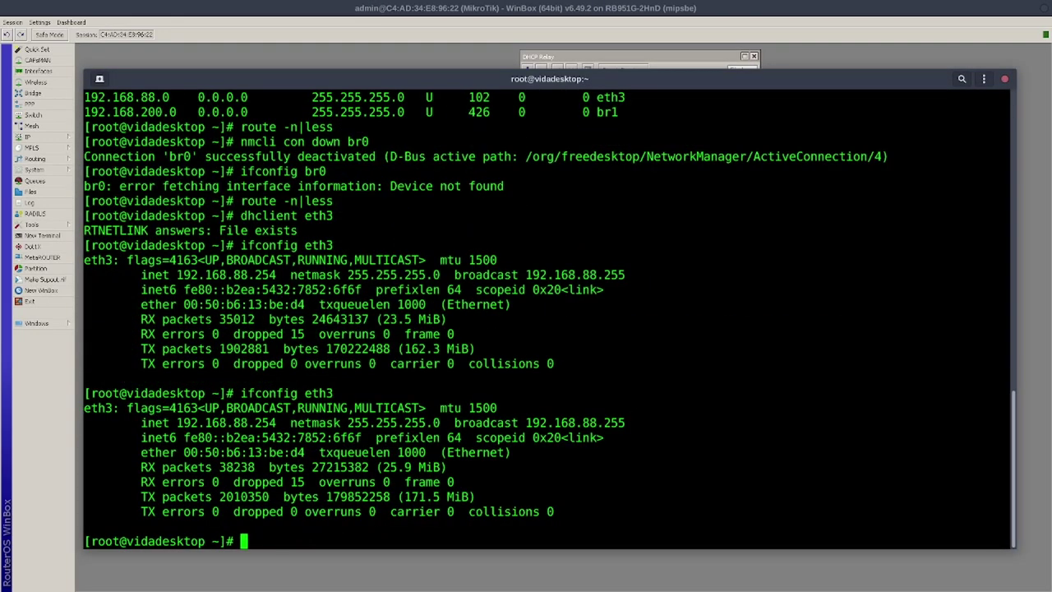
{"action": "type", "text": "ifconfig e"}
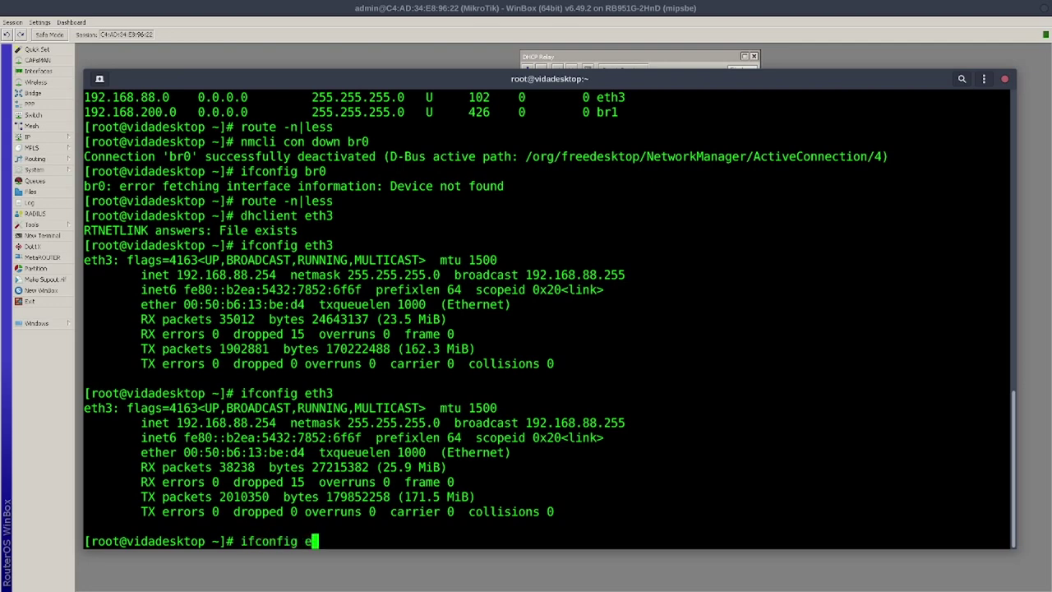
{"action": "key", "text": "BackSpace"}
{"action": "key", "text": "BackSpace"}
{"action": "key", "text": "BackSpace"}
{"action": "key", "text": "BackSpace"}
{"action": "key", "text": "BackSpace"}
{"action": "key", "text": "BackSpace"}
{"action": "key", "text": "BackSpace"}
{"action": "key", "text": "BackSpace"}
{"action": "key", "text": "BackSpace"}
{"action": "key", "text": "BackSpace"}
{"action": "type", "text": "killa"}
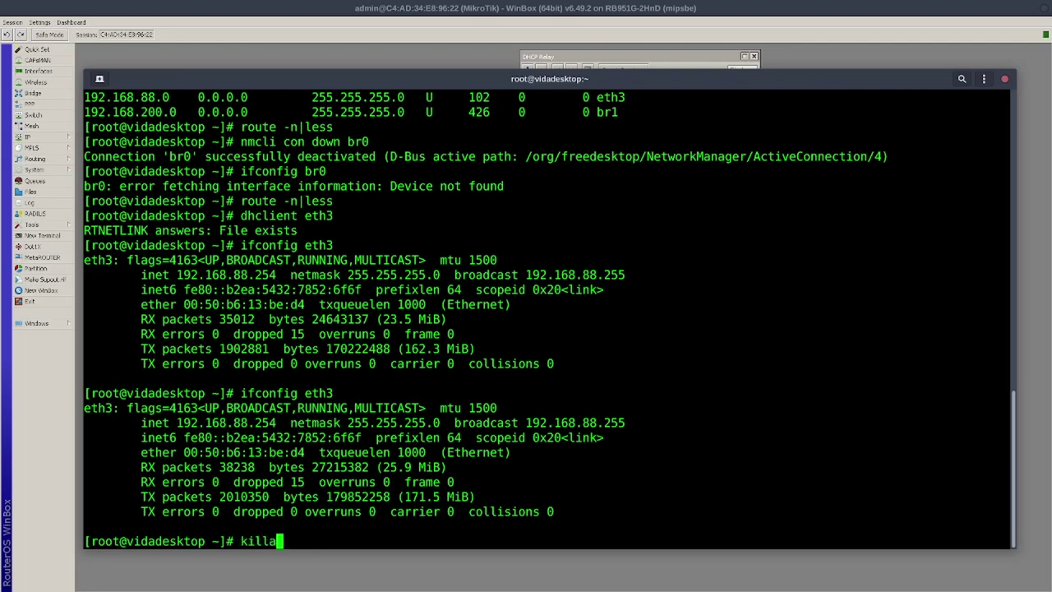
{"action": "type", "text": "ll"}
{"action": "key", "text": "BackSpace"}
{"action": "key", "text": "BackSpace"}
{"action": "type", "text": "ll dhclient"}
{"action": "key", "text": "Return"}
{"action": "key", "text": "Up"}
{"action": "key", "text": "Up"}
{"action": "key", "text": "Return"}
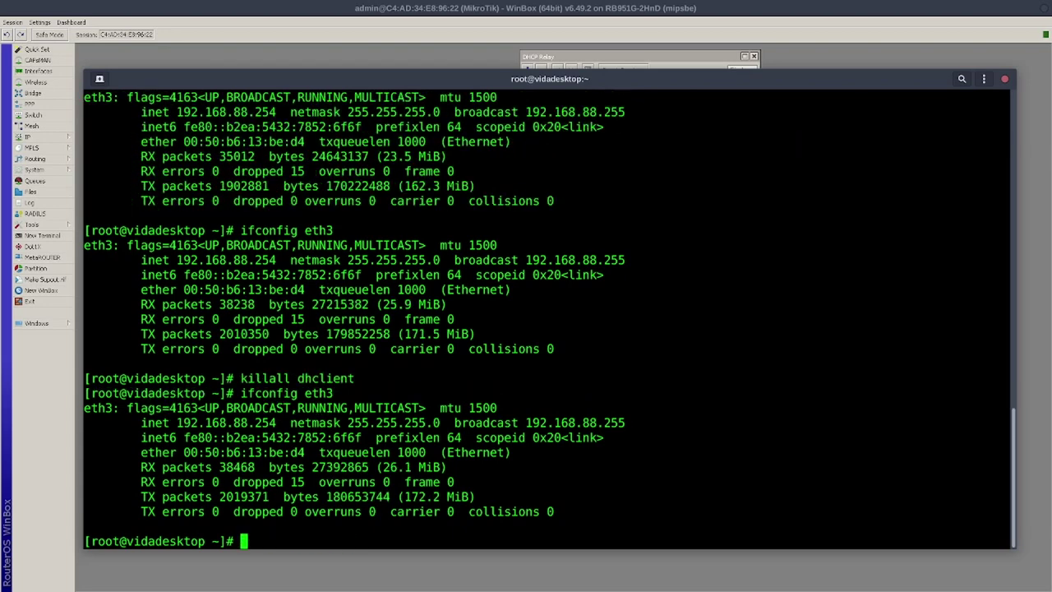
{"action": "key", "text": "Up"}
{"action": "key", "text": "Return"}
Release eth3's 192.168.88.254 address with ifconfig eth3 0 and confirm it is gone
{"action": "type", "text": "if"}
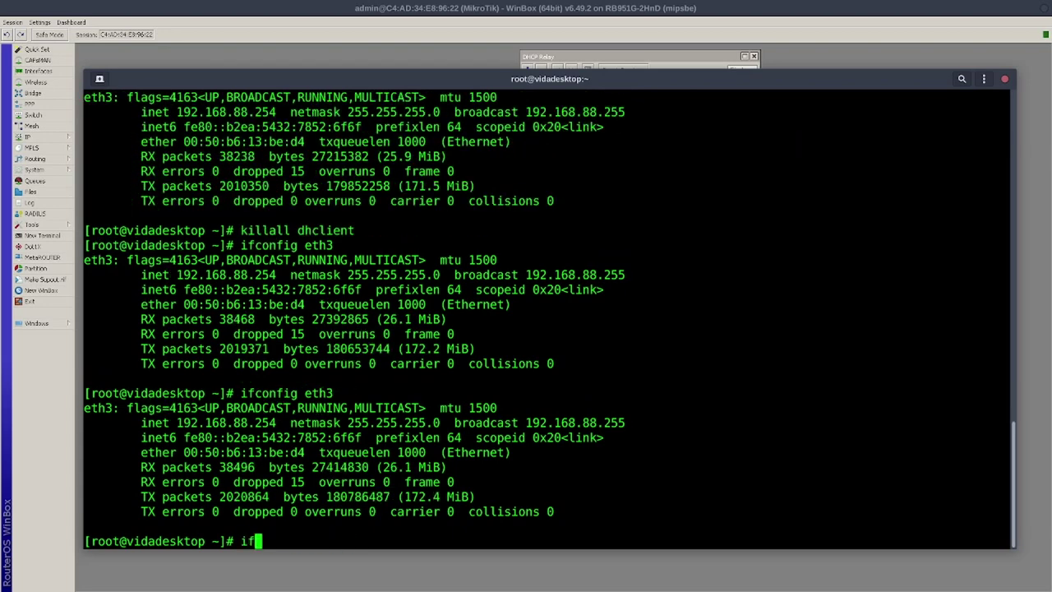
{"action": "type", "text": "config eth3 "}
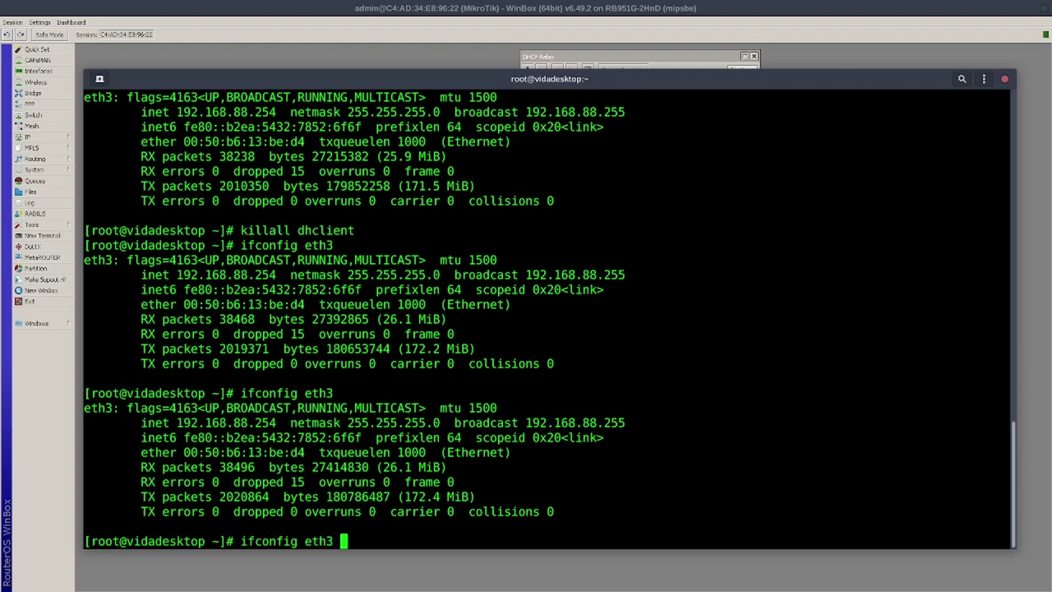
{"action": "type", "text": "0"}
{"action": "key", "text": "Return"}
{"action": "key", "text": "Up"}
{"action": "key", "text": "Up"}
{"action": "key", "text": "Return"}
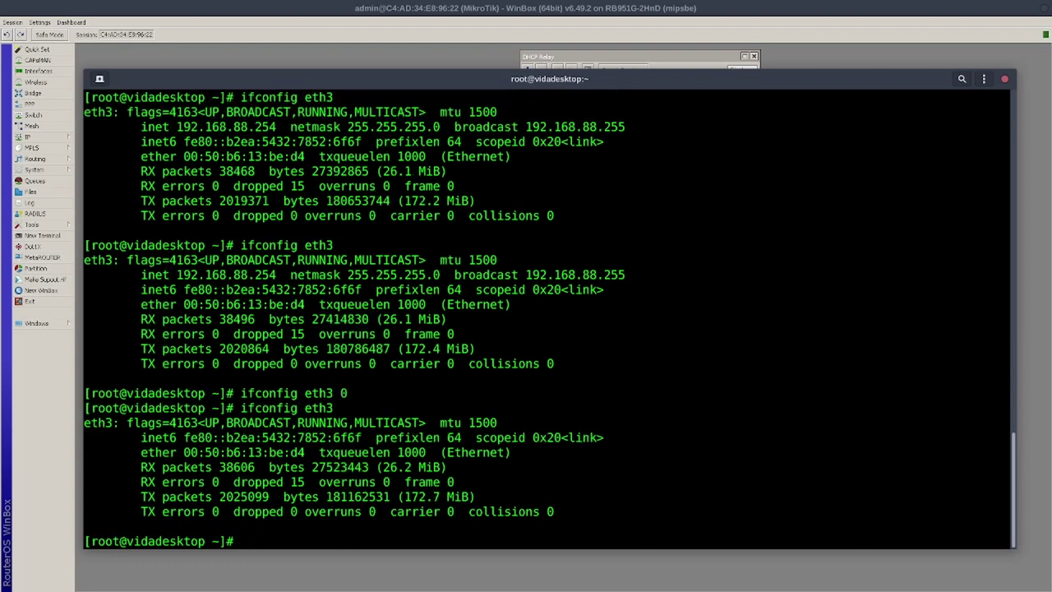
Rerun dhclient eth3 and check that eth3 received a 192.168.77.x lease
{"action": "type", "text": "dhclient"}
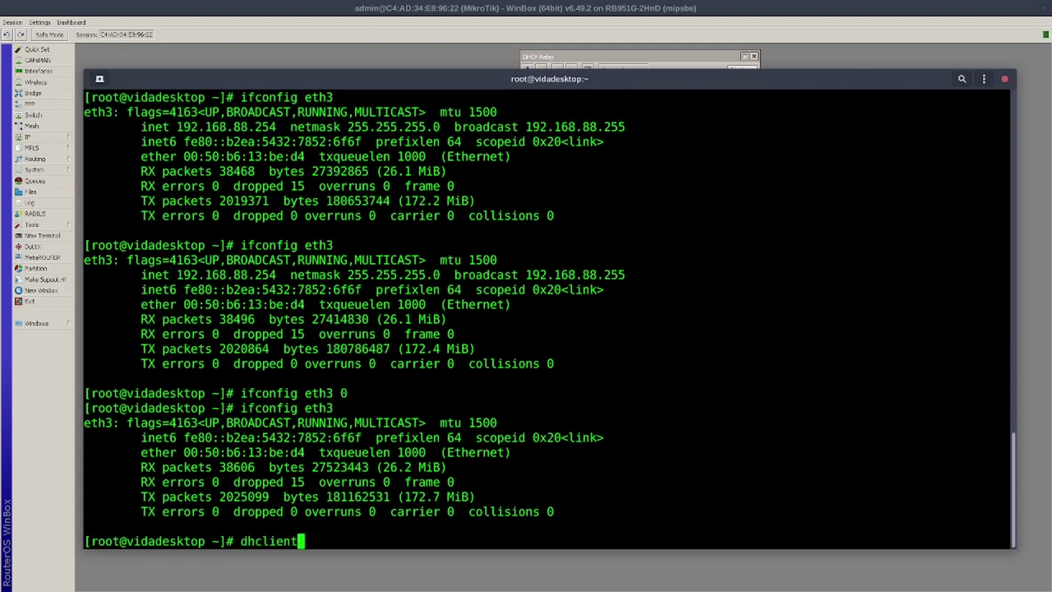
{"action": "type", "text": " eth3"}
{"action": "key", "text": "Return"}
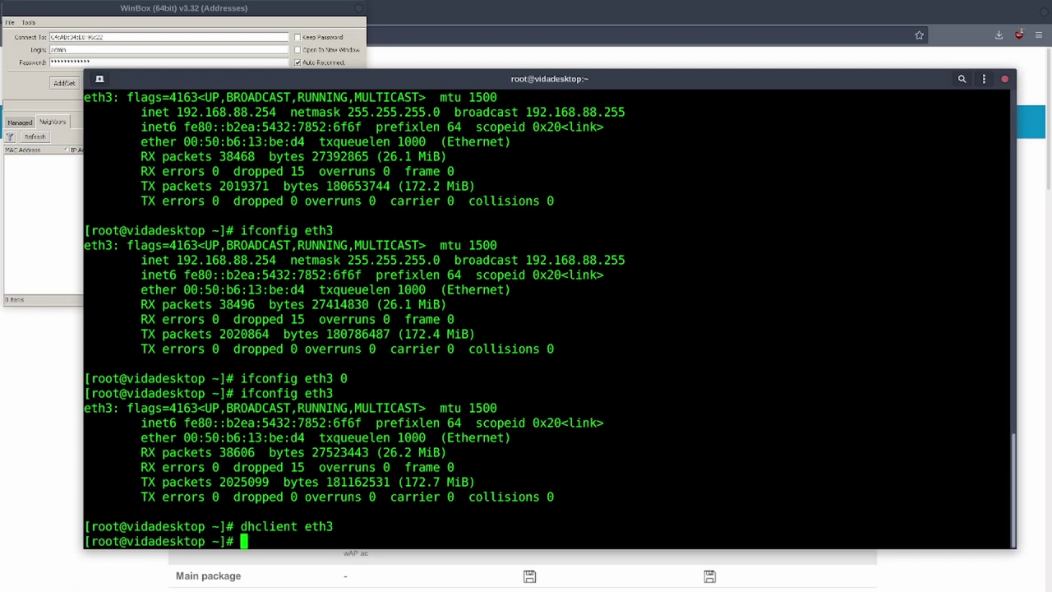
{"action": "type", "text": "ifconfig"}
{"action": "key", "text": "Return"}
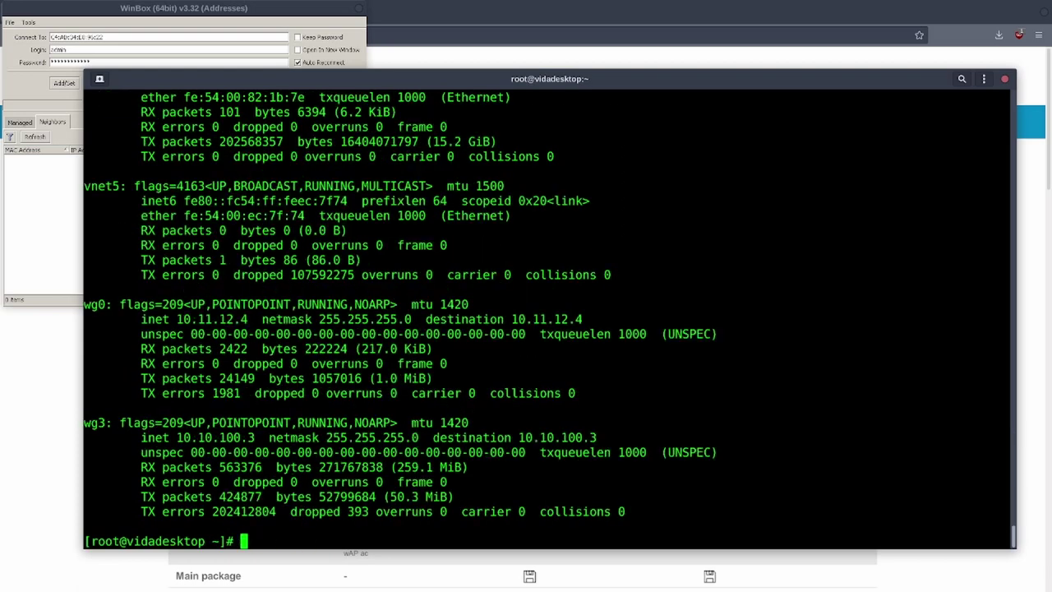
{"action": "type", "text": "ifconfig eth34"}
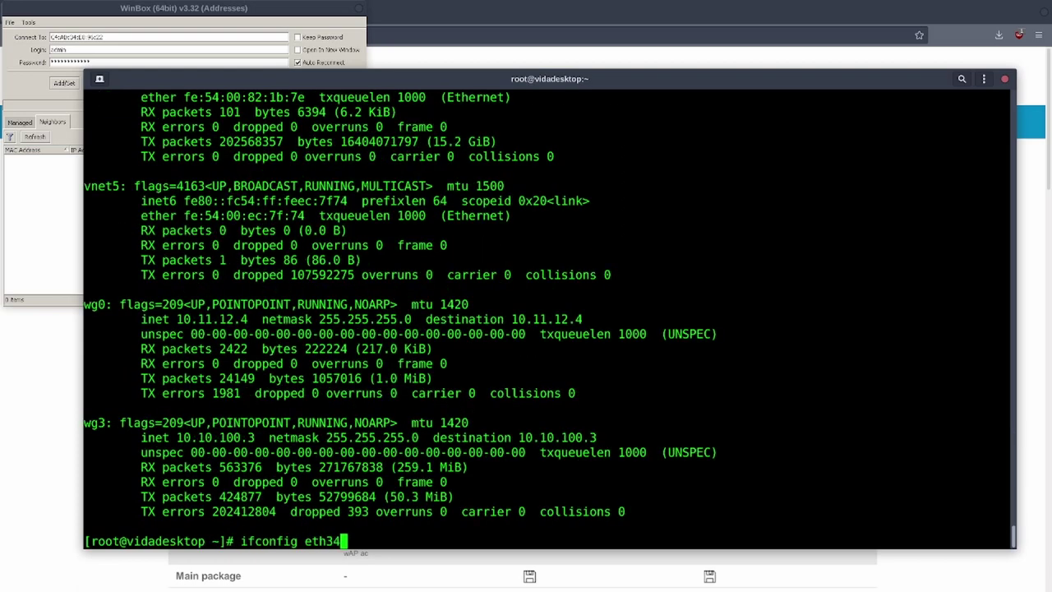
{"action": "key", "text": "Return"}
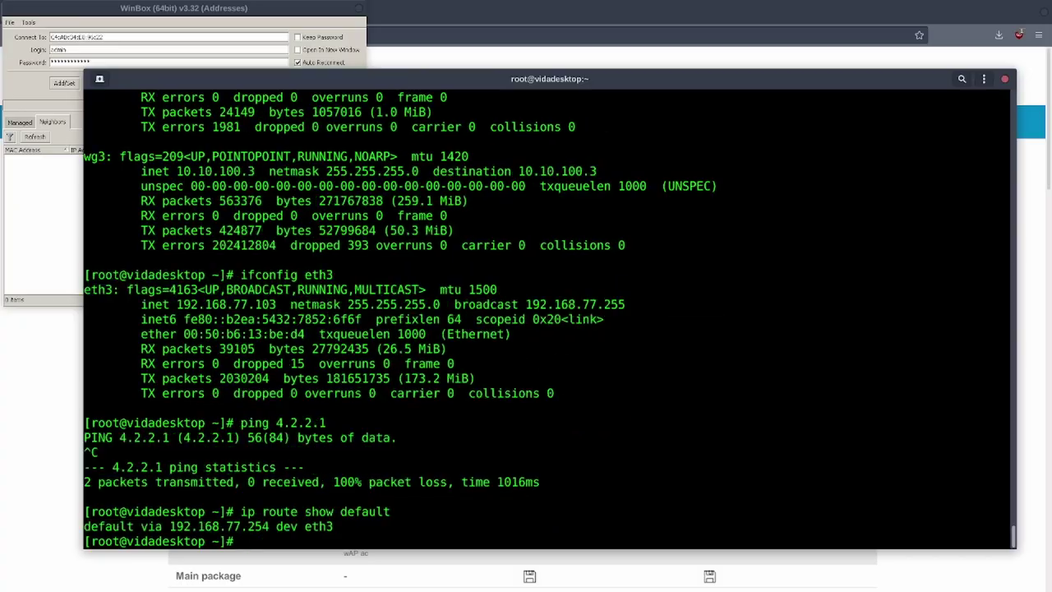
{"action": "key", "text": "super"}
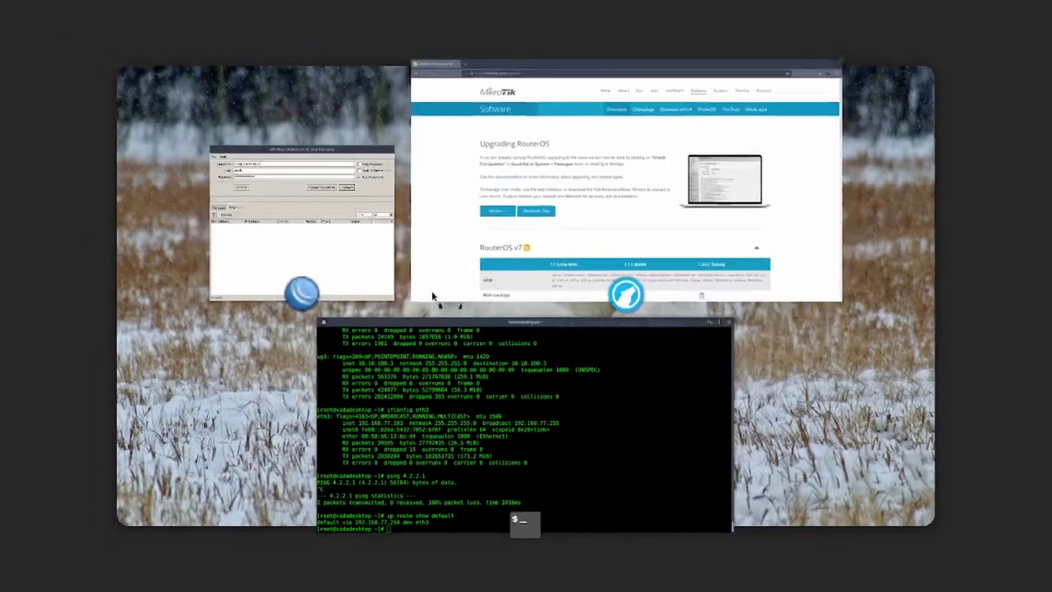
In Firefox, browse mikrotik.com's Software Downloads, About us and Hardware pages
{"action": "left_click", "coordinate": [562, 213]}
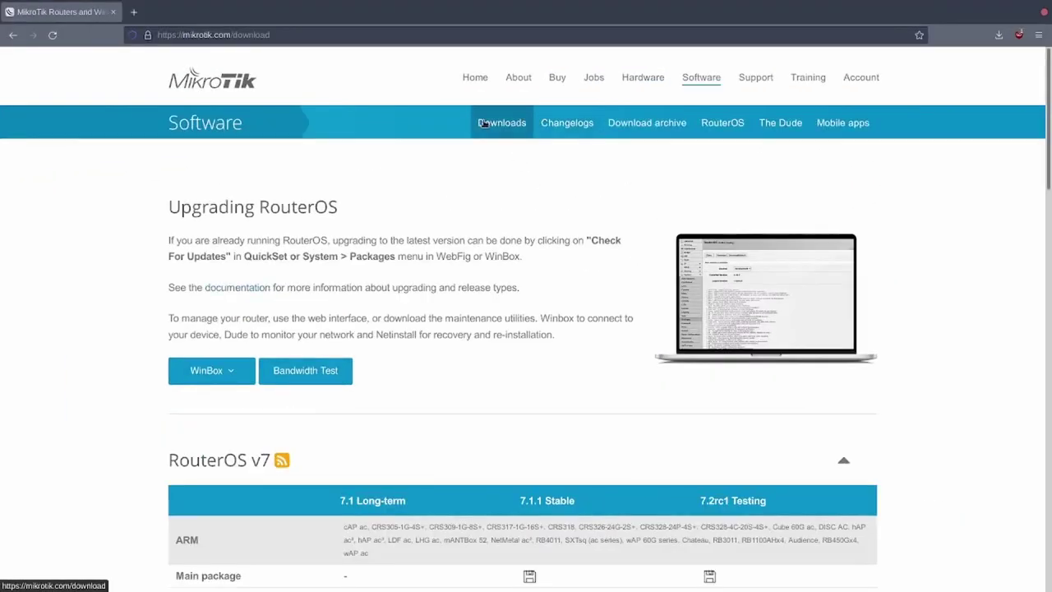
{"action": "left_click", "coordinate": [484, 123]}
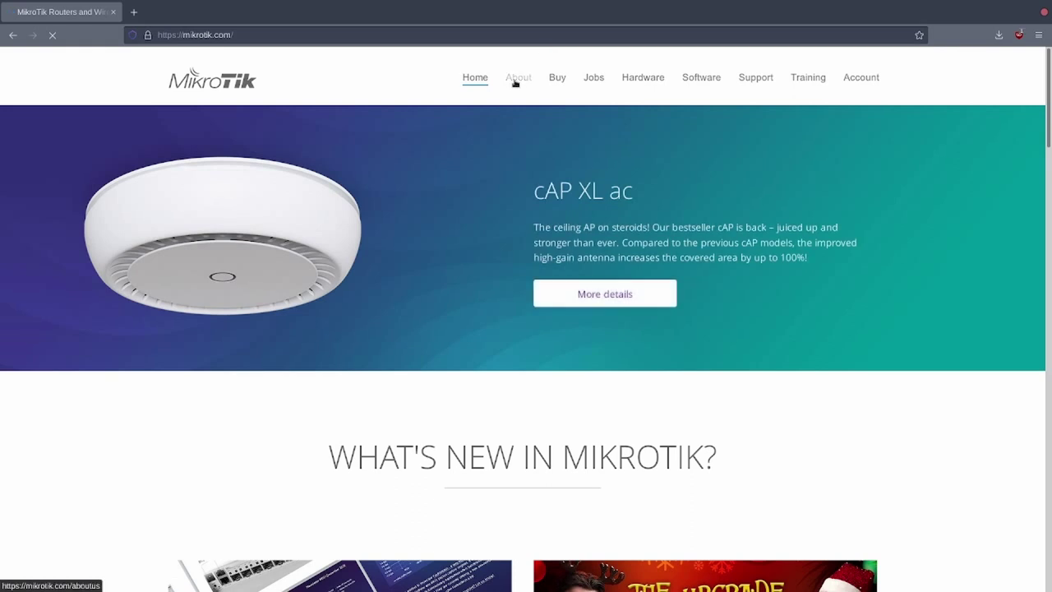
{"action": "left_click", "coordinate": [515, 78]}
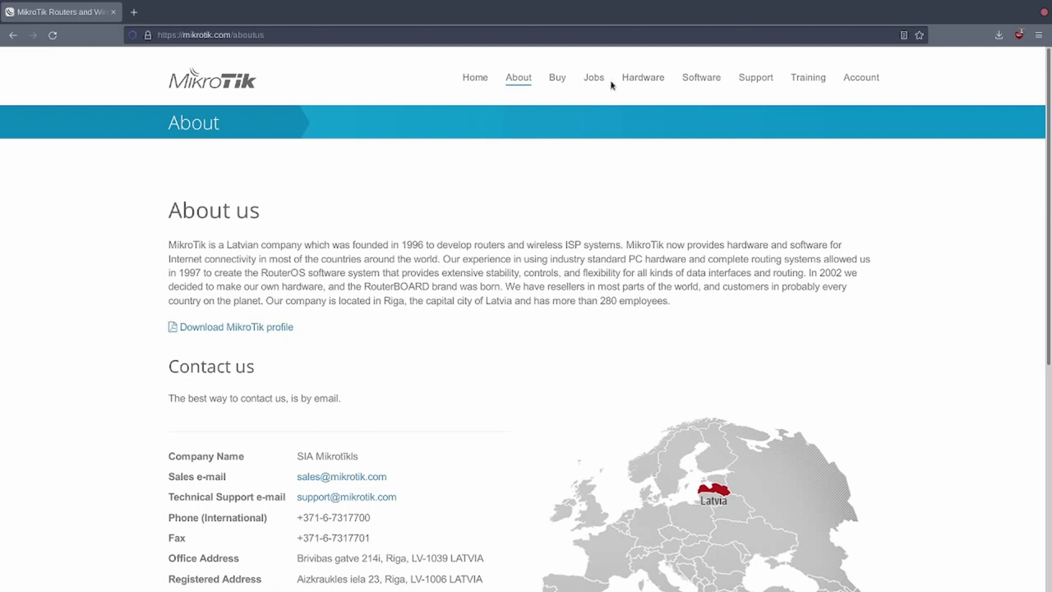
{"action": "left_click", "coordinate": [641, 76]}
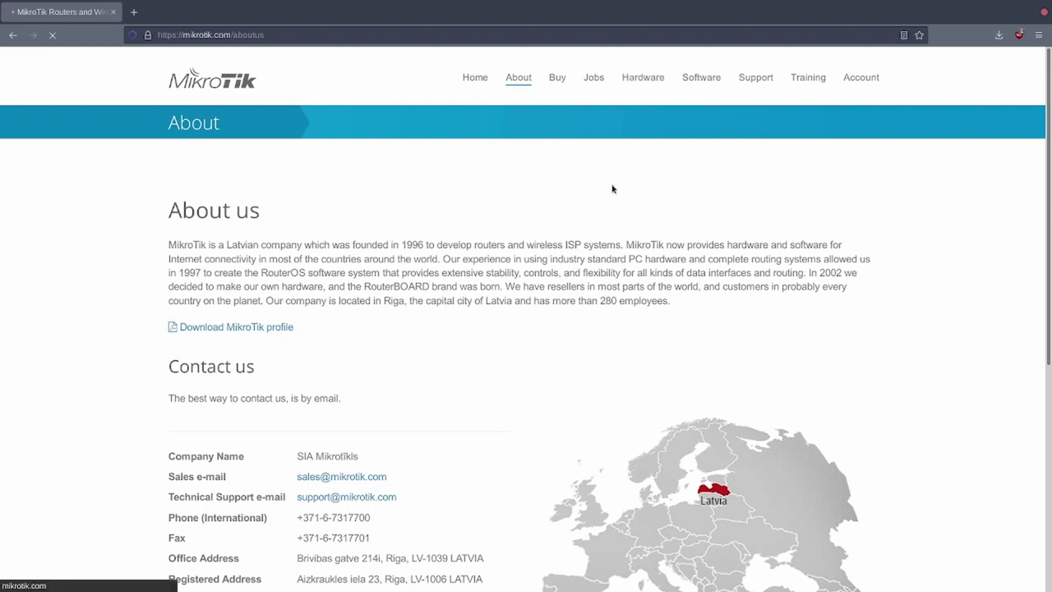